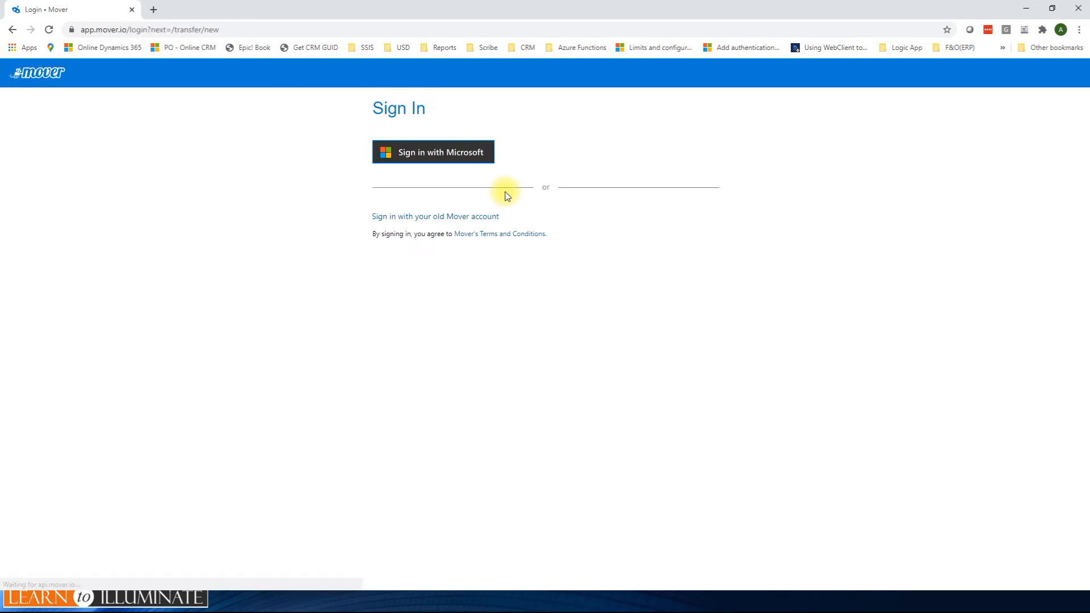
Step: Sign in to Mover with the already signed-in Azure Learning Microsoft account
click(442, 156)
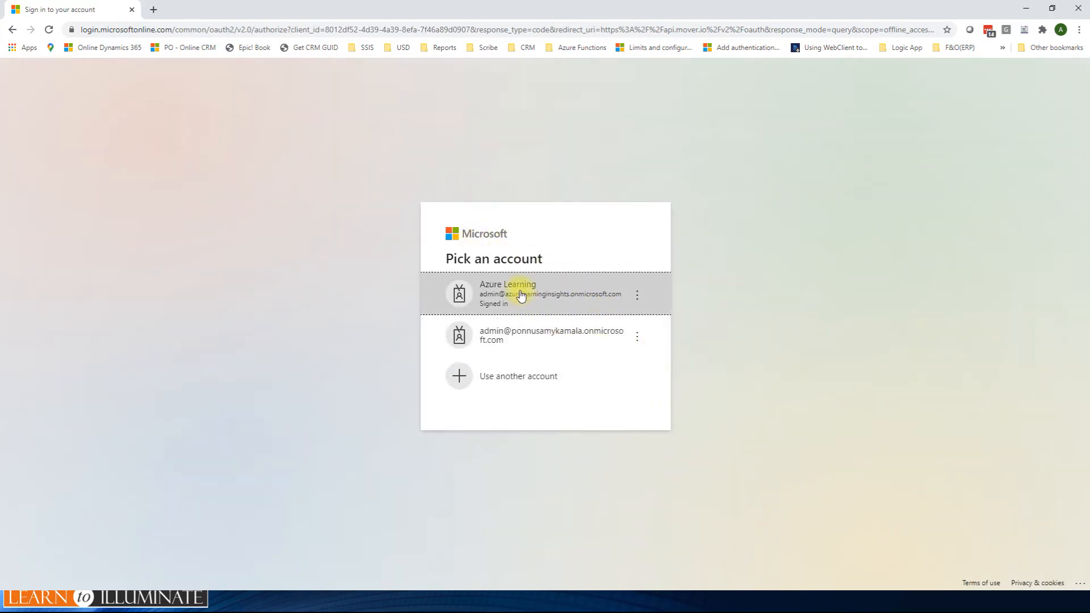
click(521, 295)
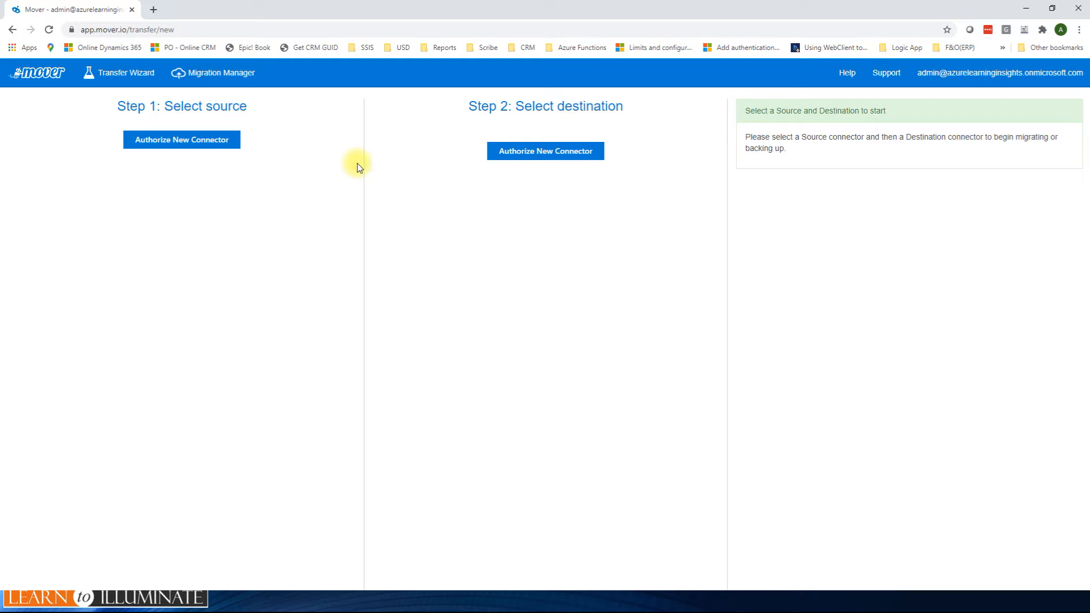
click(153, 10)
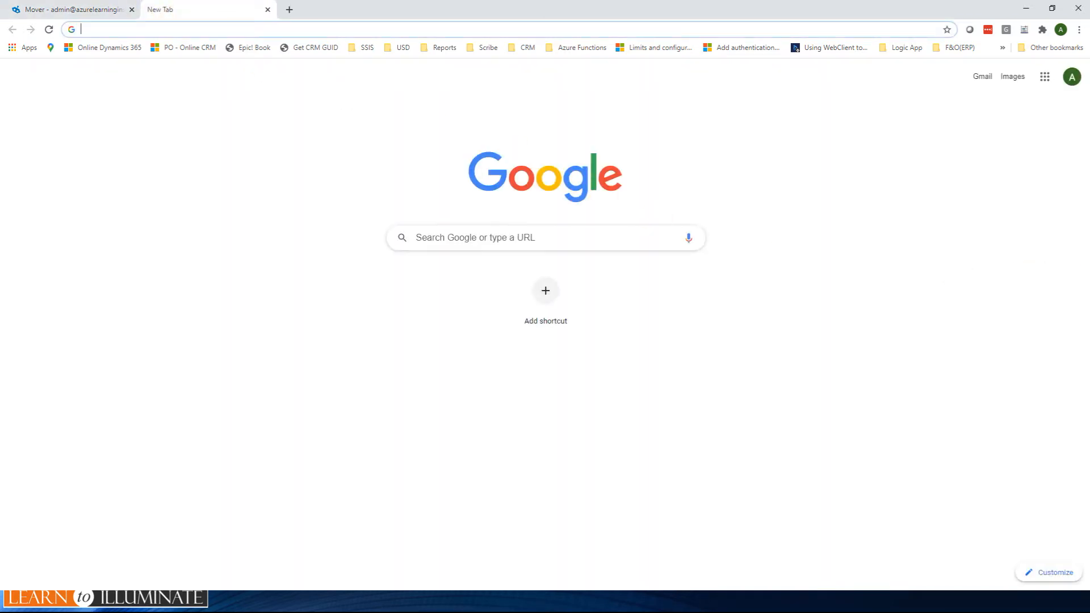
key(alt+Tab)
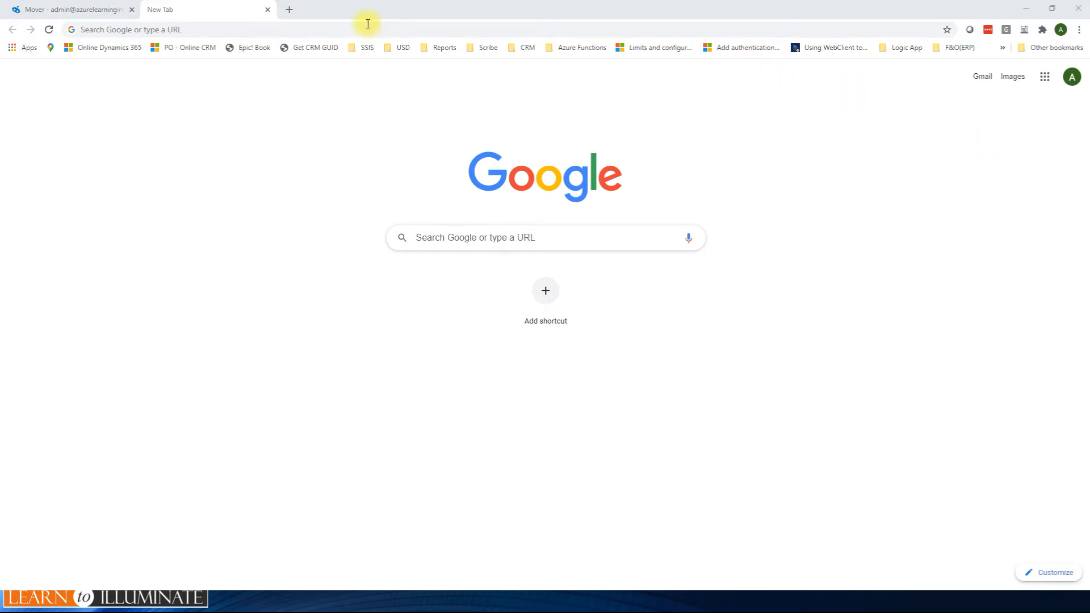
click(330, 26)
text(https://aws.amazon.com/console/)
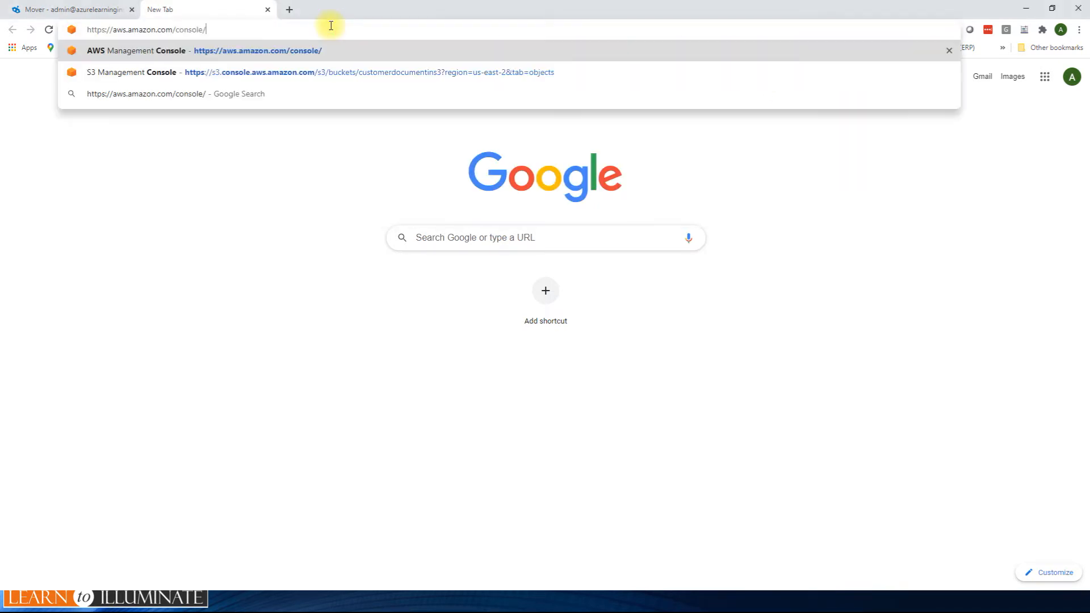
key(Return)
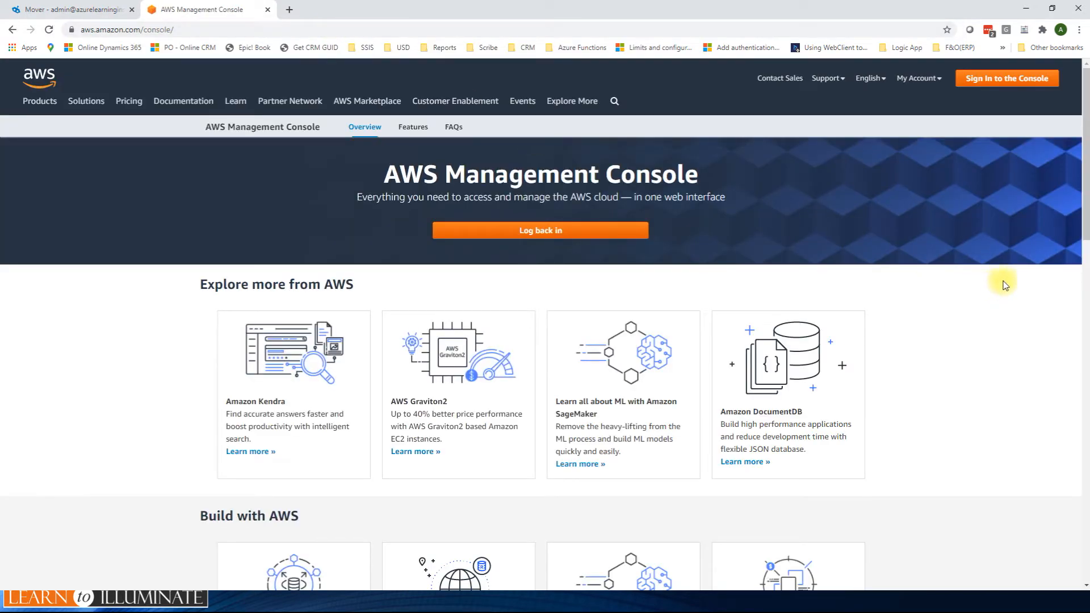
click(1014, 79)
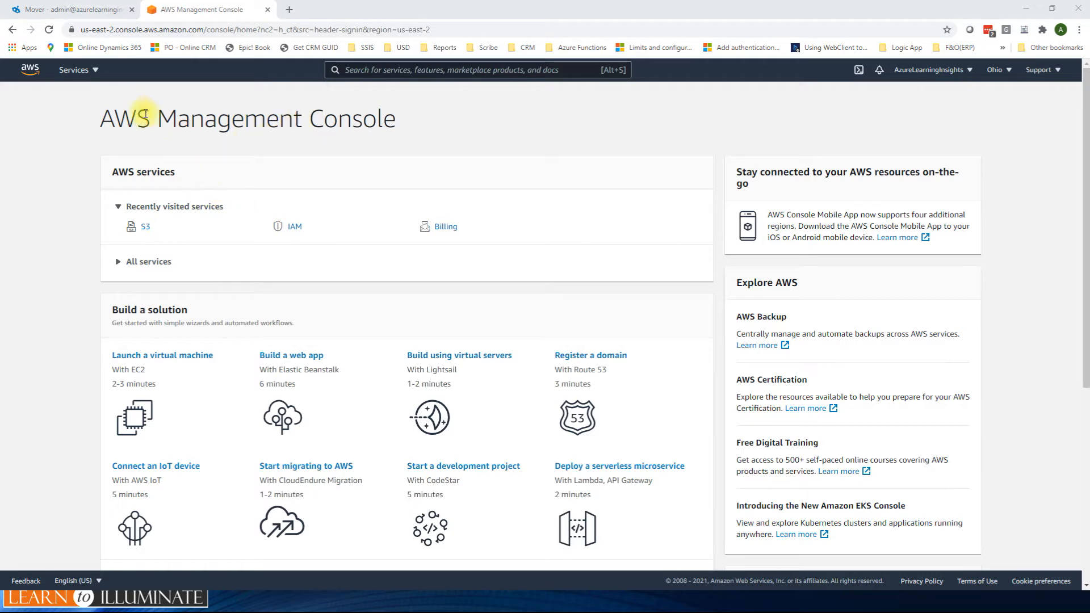
Step: Go to the S3 storage service and open the customerdocumentins3 bucket
click(96, 72)
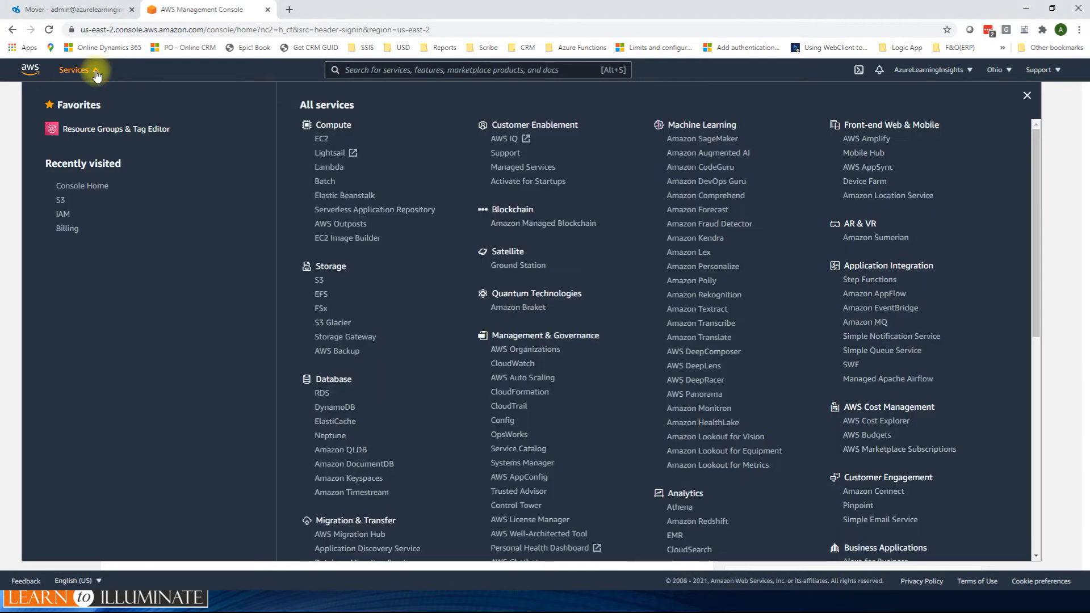
click(319, 283)
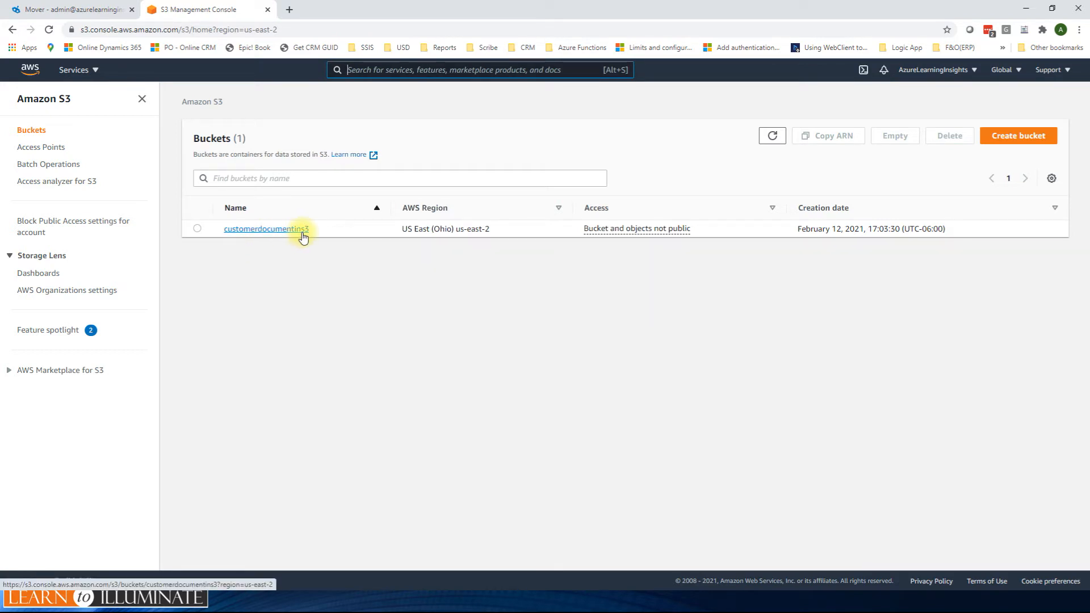
click(261, 229)
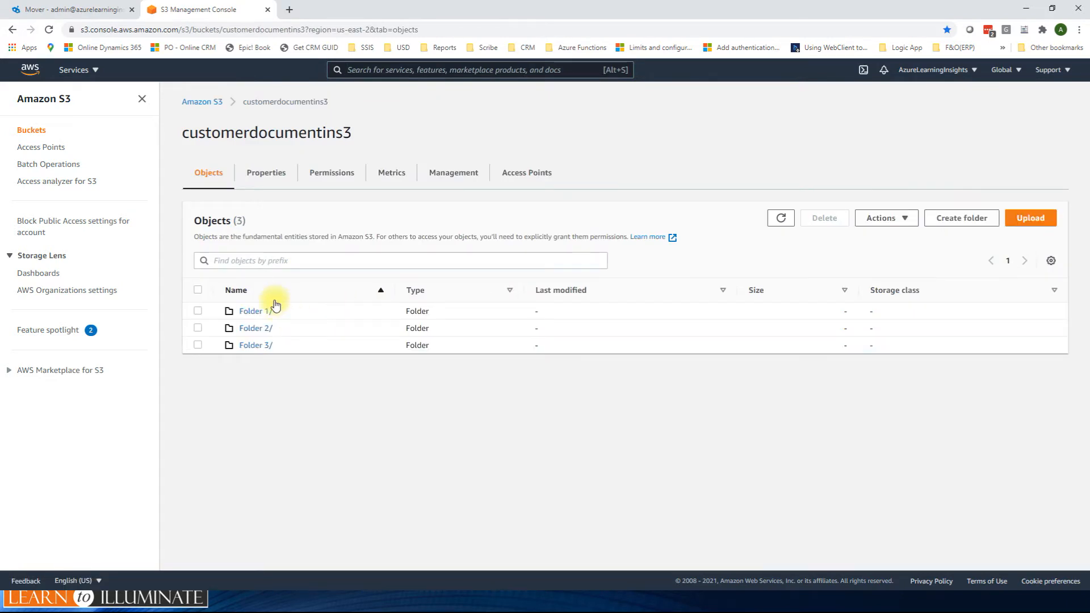
Step: Examine the files in Folder 1, Folder 2 and Folder 3 of the bucket, and view the AWS account options
click(256, 312)
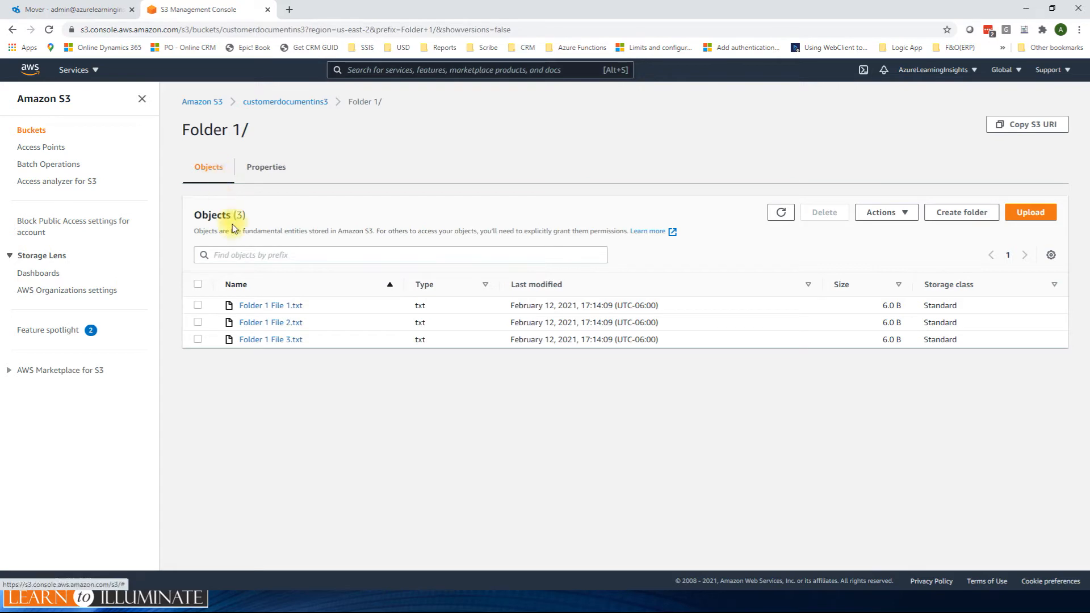
click(275, 108)
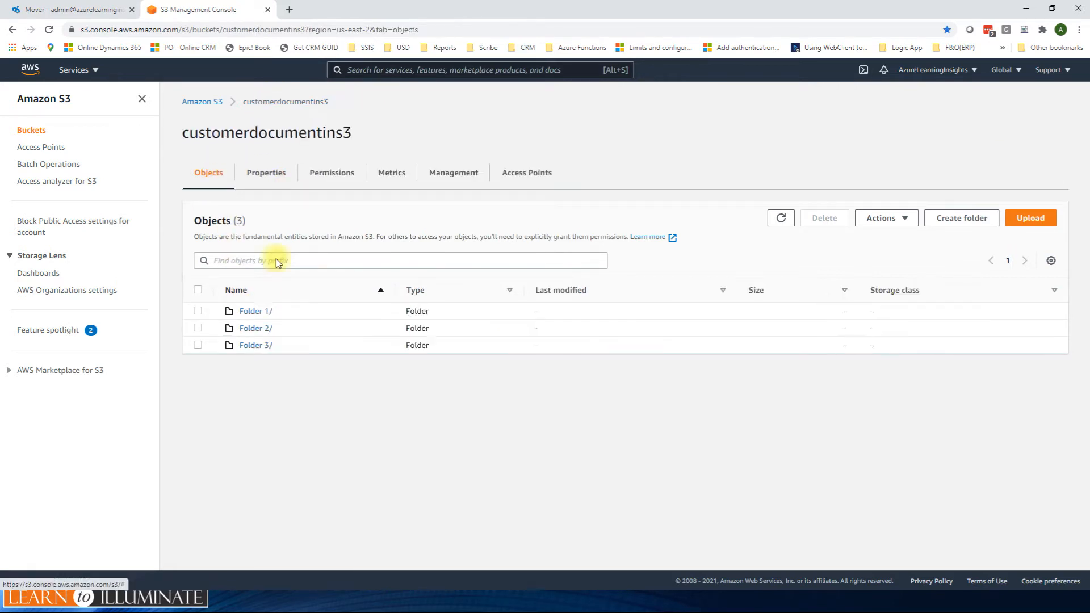
click(256, 329)
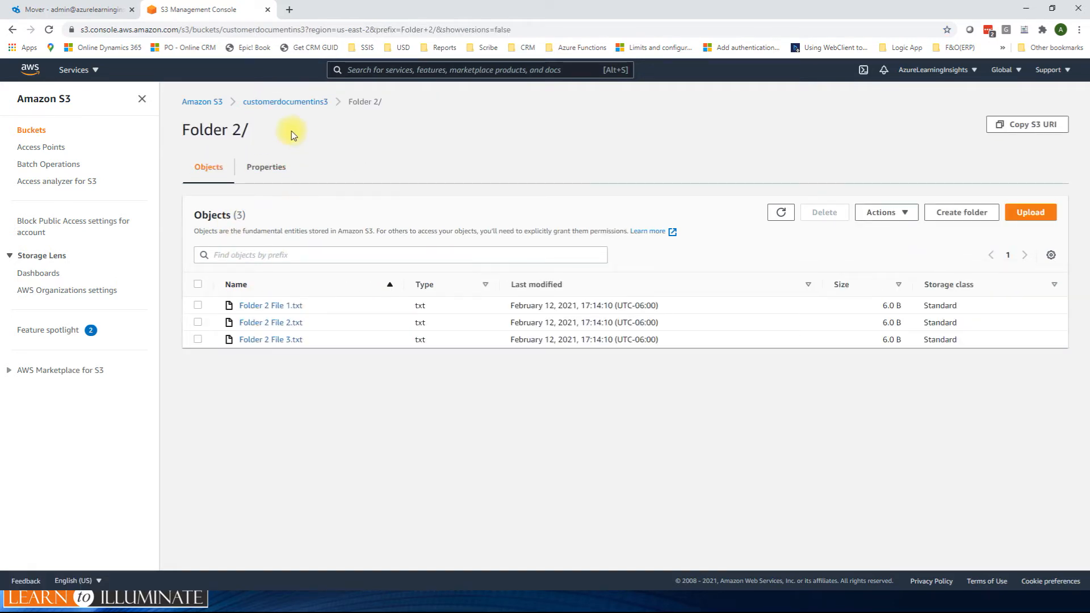
click(284, 102)
click(258, 346)
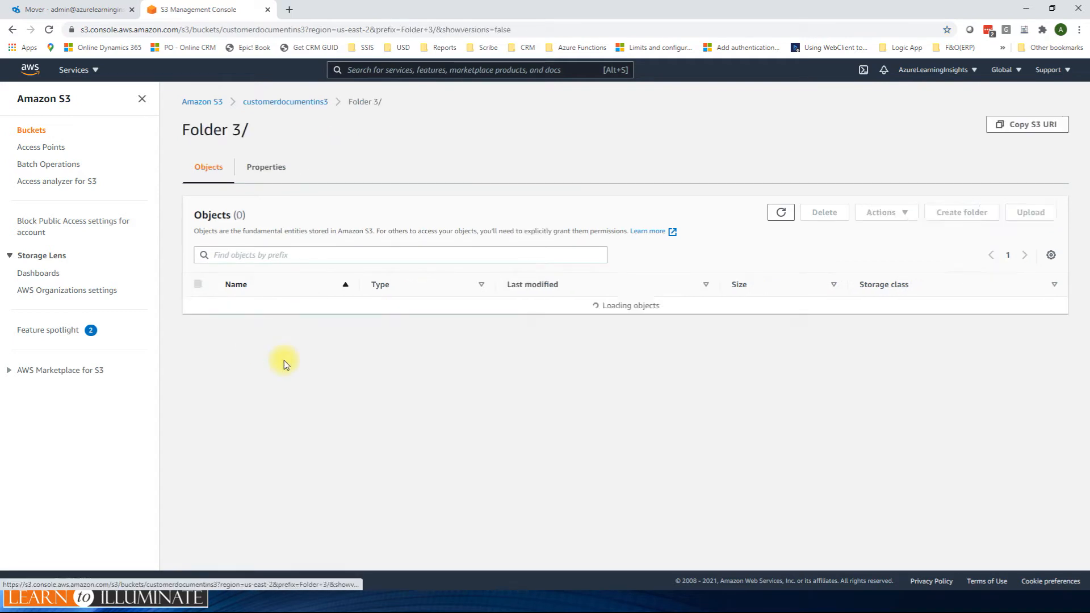
click(278, 102)
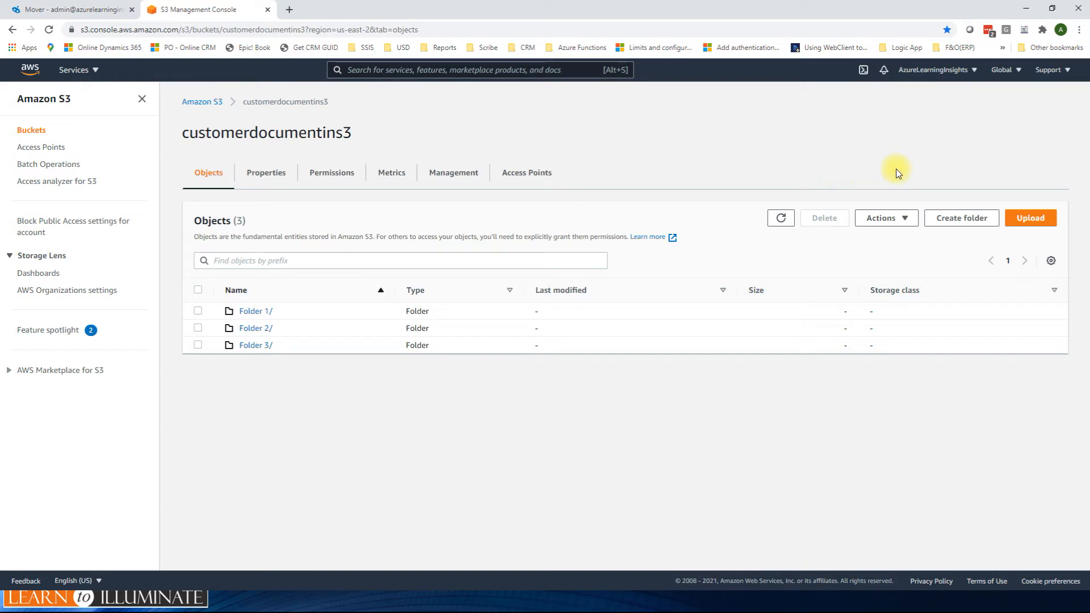
click(974, 71)
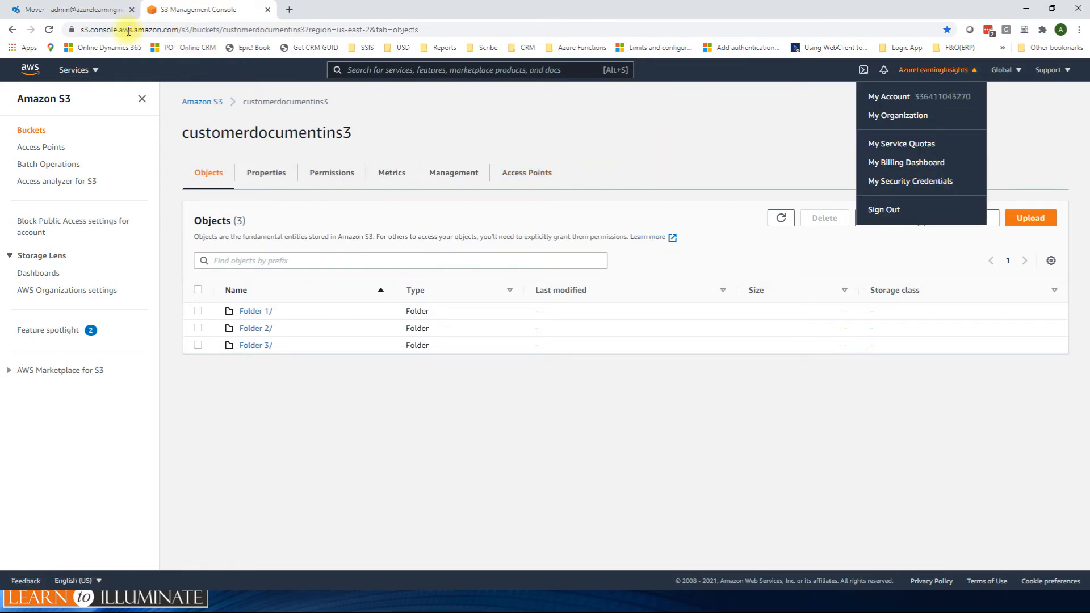
Step: Open portal.azure.com in a new browser tab and view the blob containers of the learntoilluminate storage account
click(83, 11)
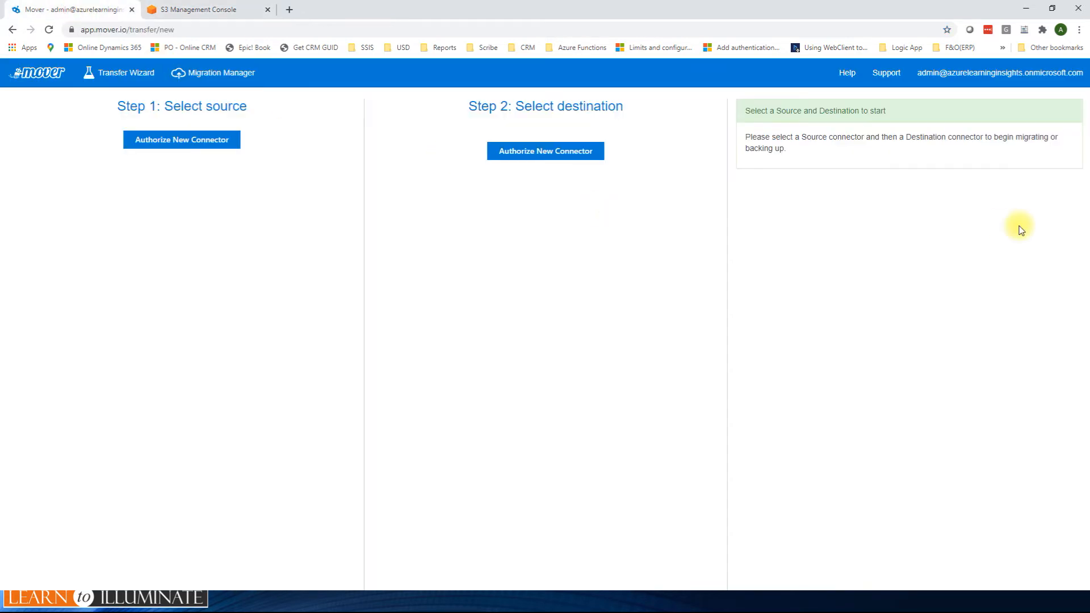
click(290, 11)
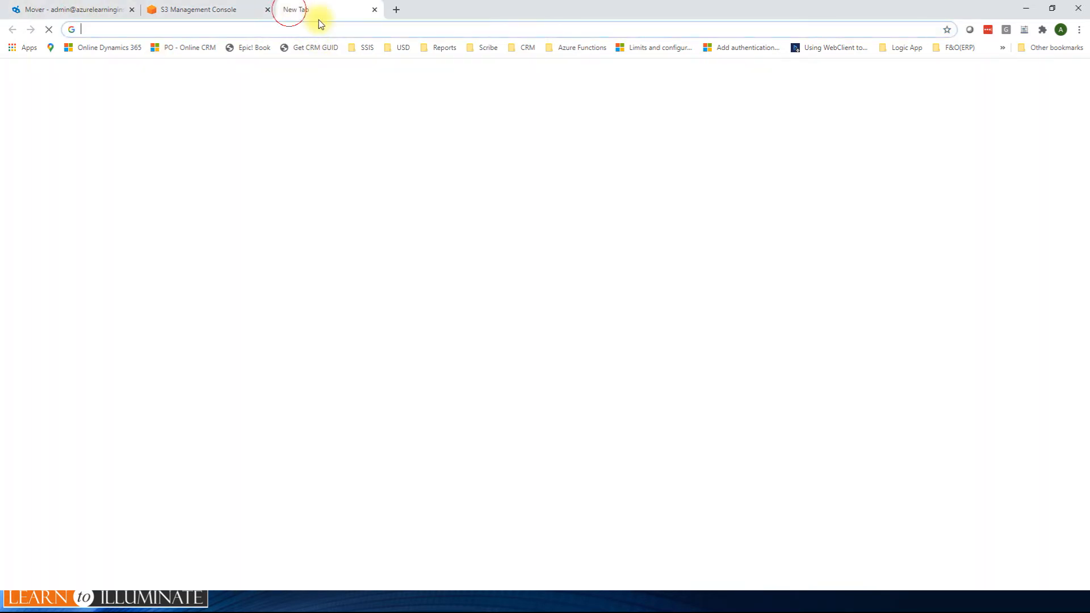
text(portal.azure.com)
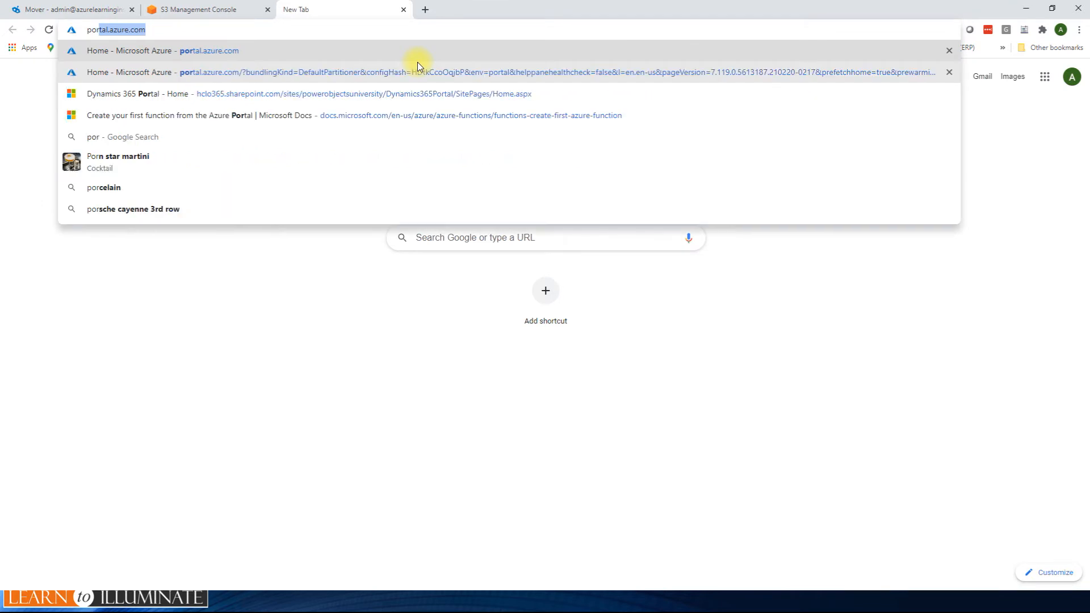
key(Return)
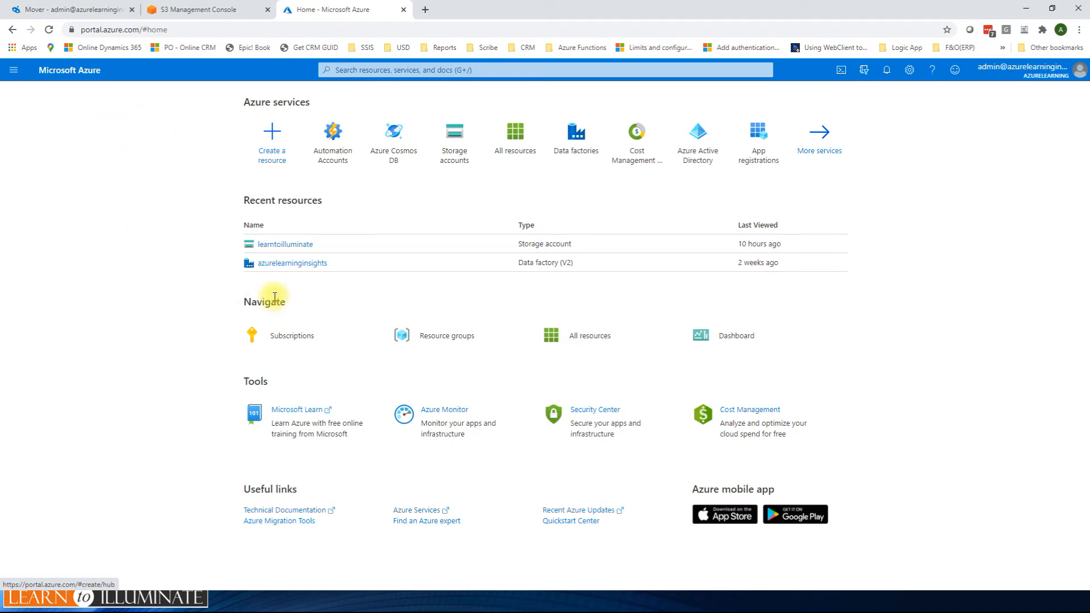
click(285, 248)
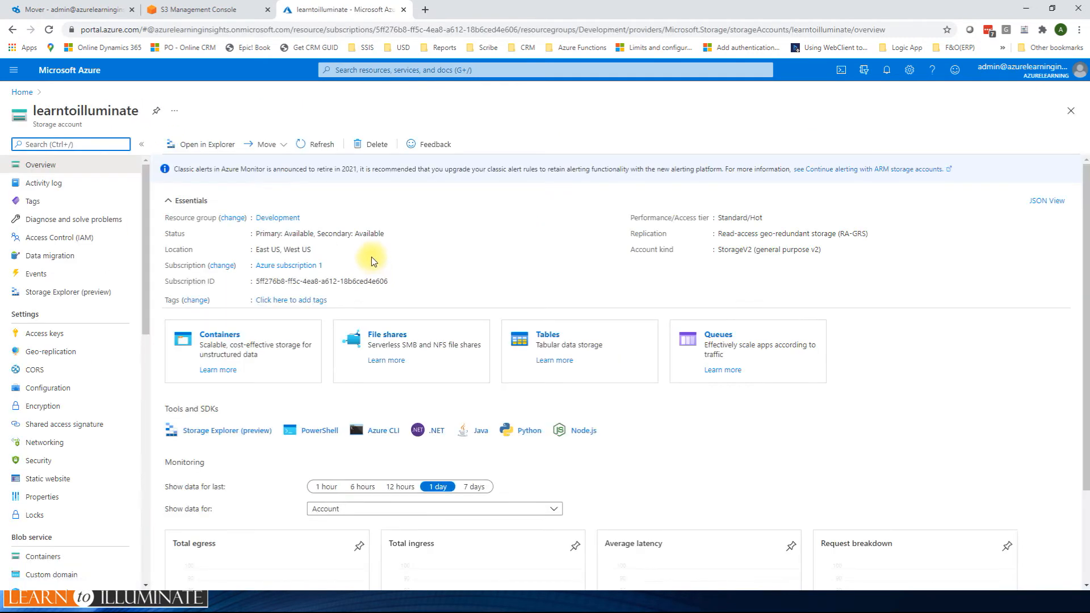
click(222, 338)
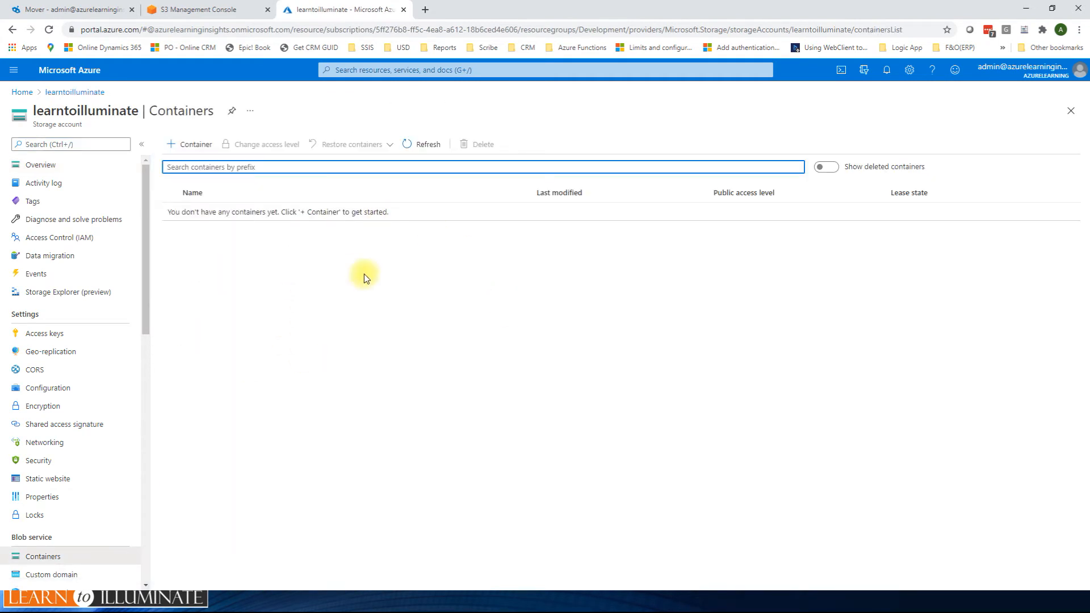
Step: Switch back to Mover and start authorizing a new Amazon S3 source connector
click(80, 12)
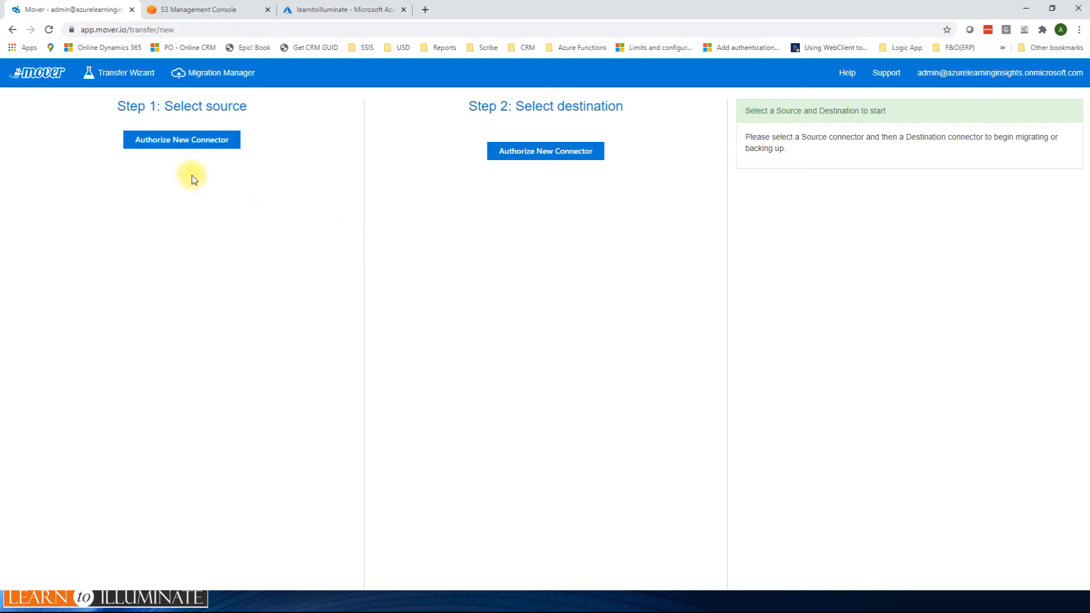
click(185, 144)
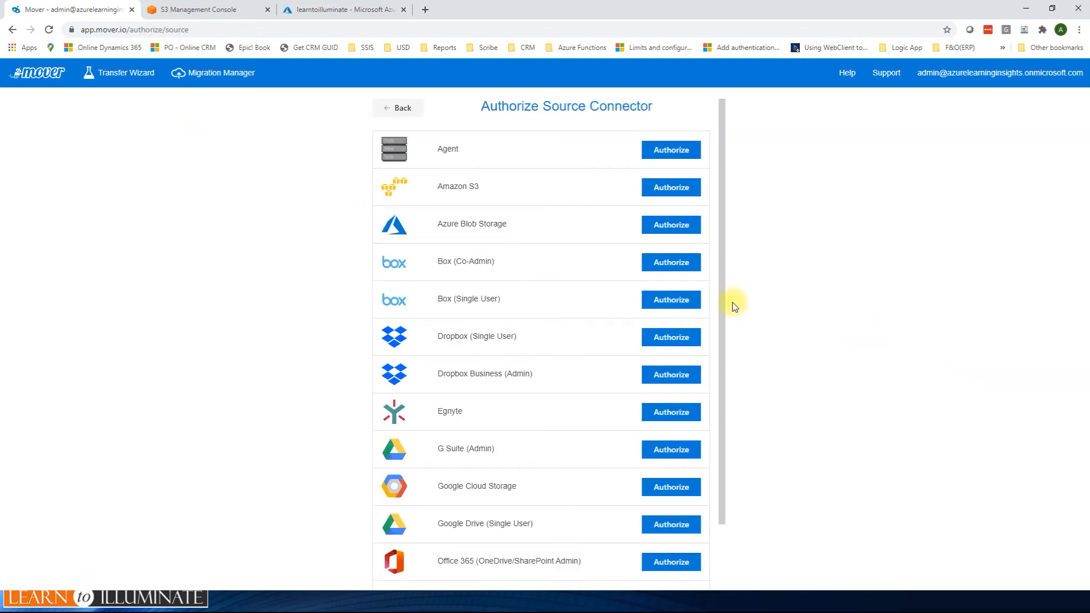
click(670, 187)
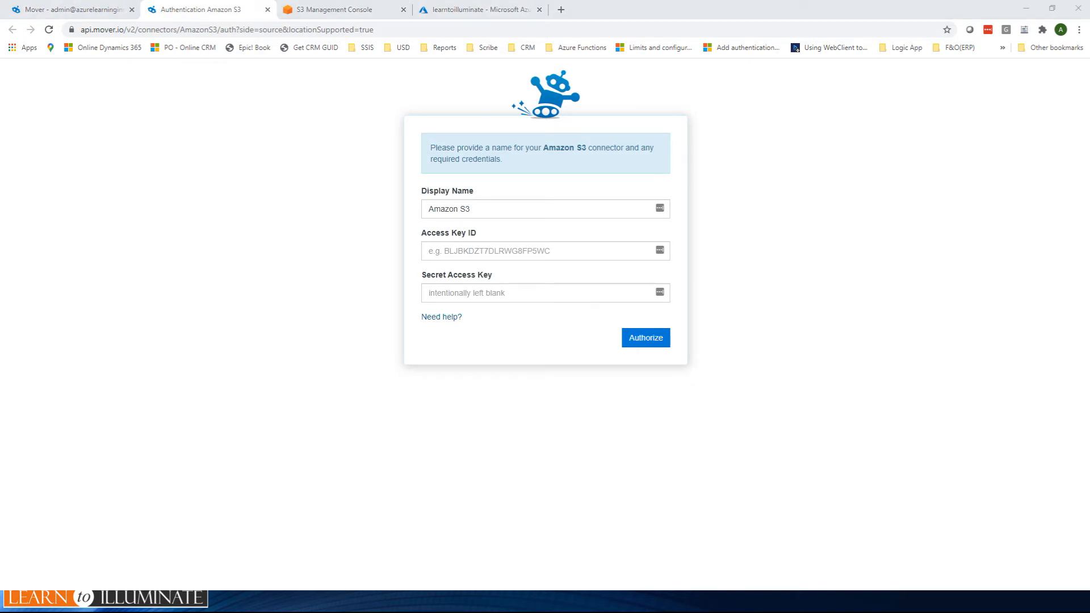
Step: Enter the access key ID and secret access key for the Amazon S3 connector and authorize it
click(506, 251)
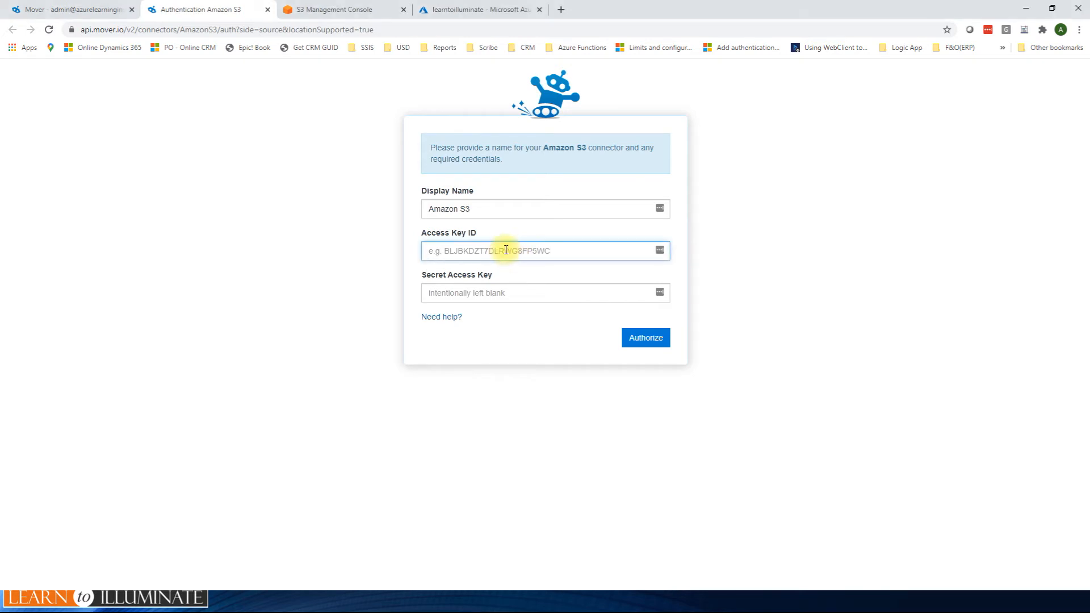
key(ctrl+v)
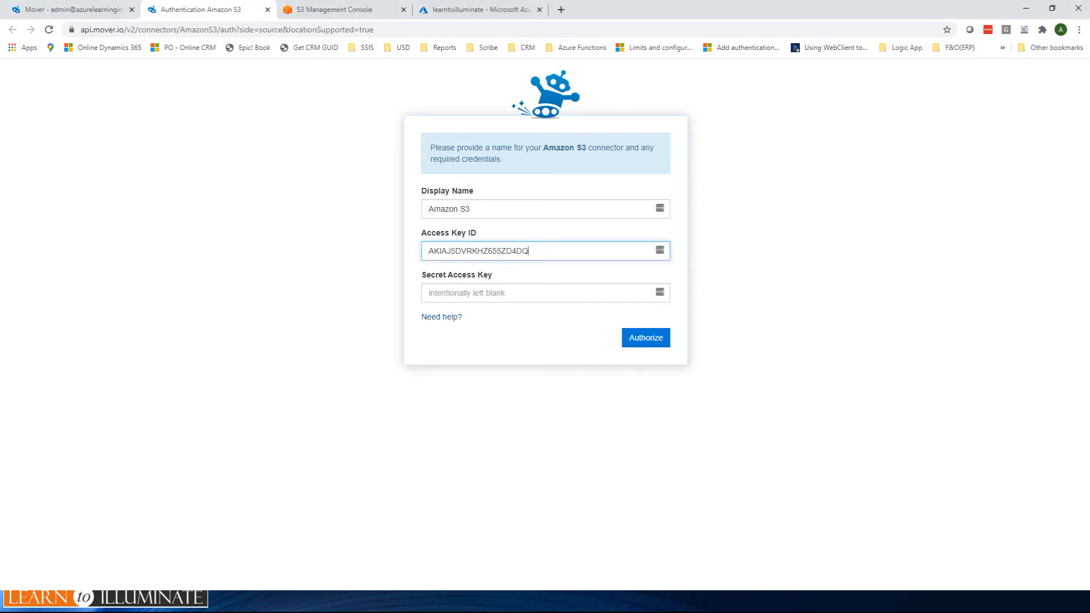
key(alt+Tab)
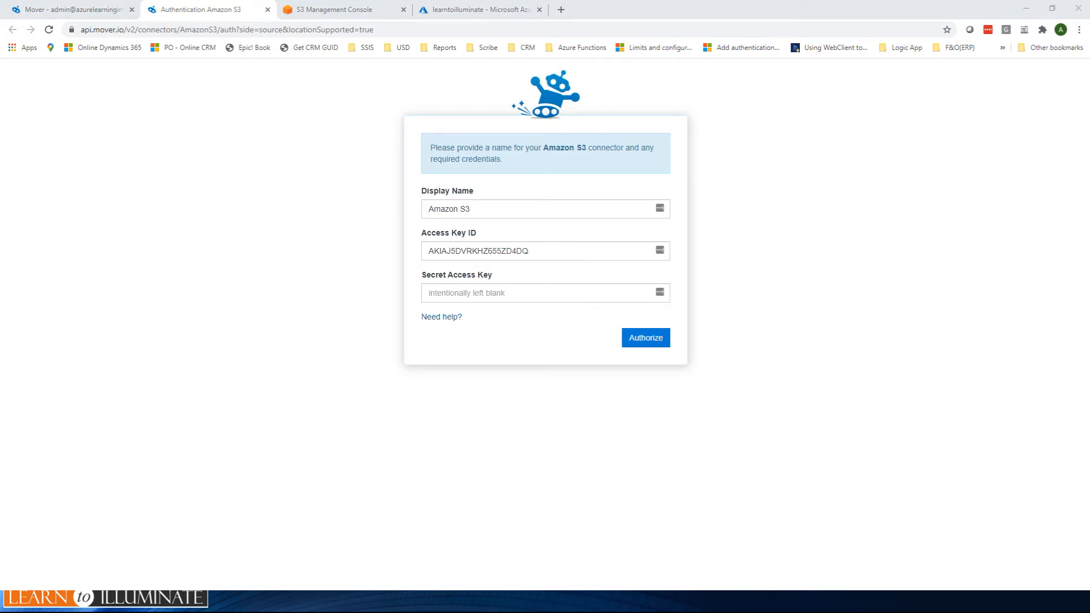
click(504, 291)
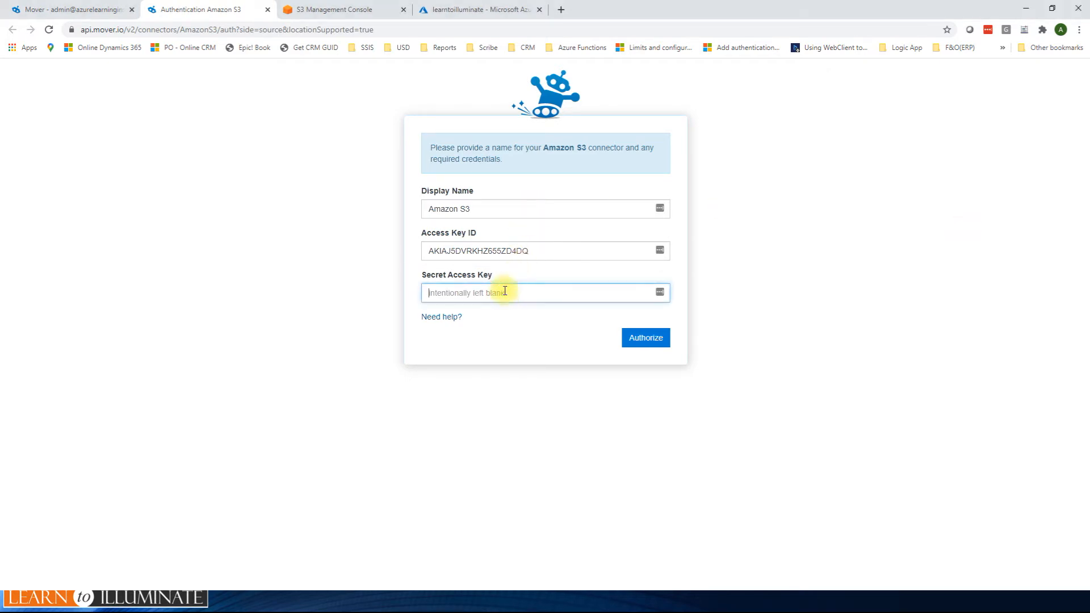
key(ctrl+v)
click(647, 337)
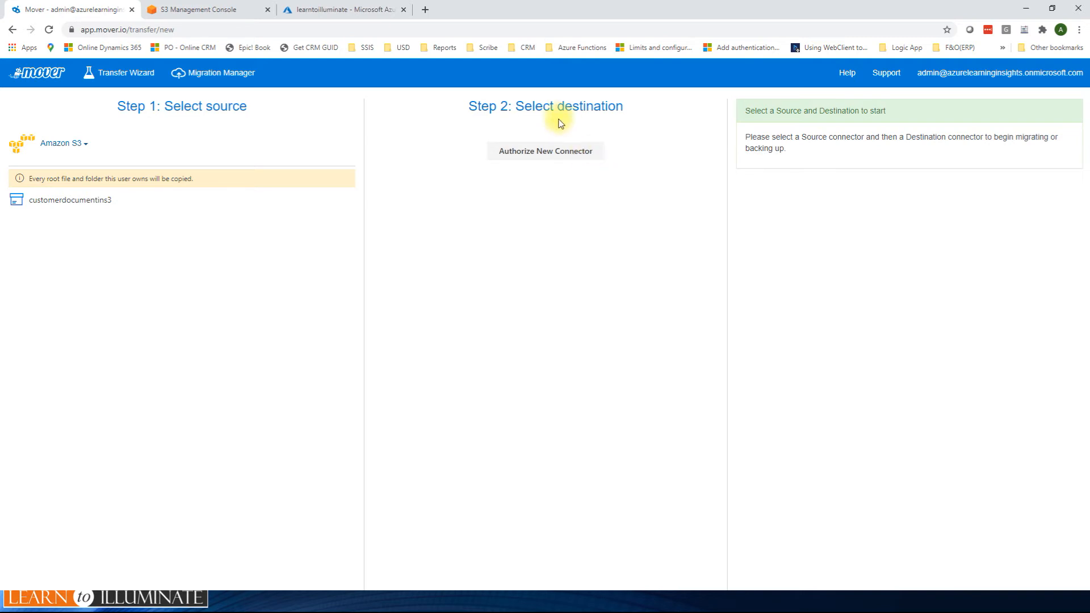
Step: Authorize a new Azure Blob Storage destination connector with account name learntoilluminate and the storage account key
click(546, 153)
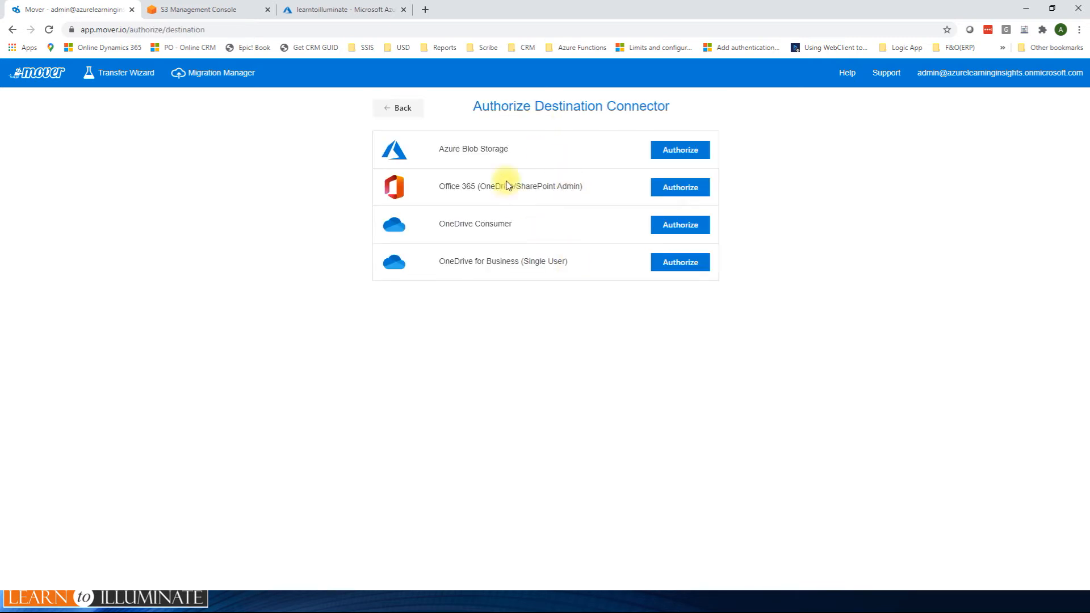
click(678, 151)
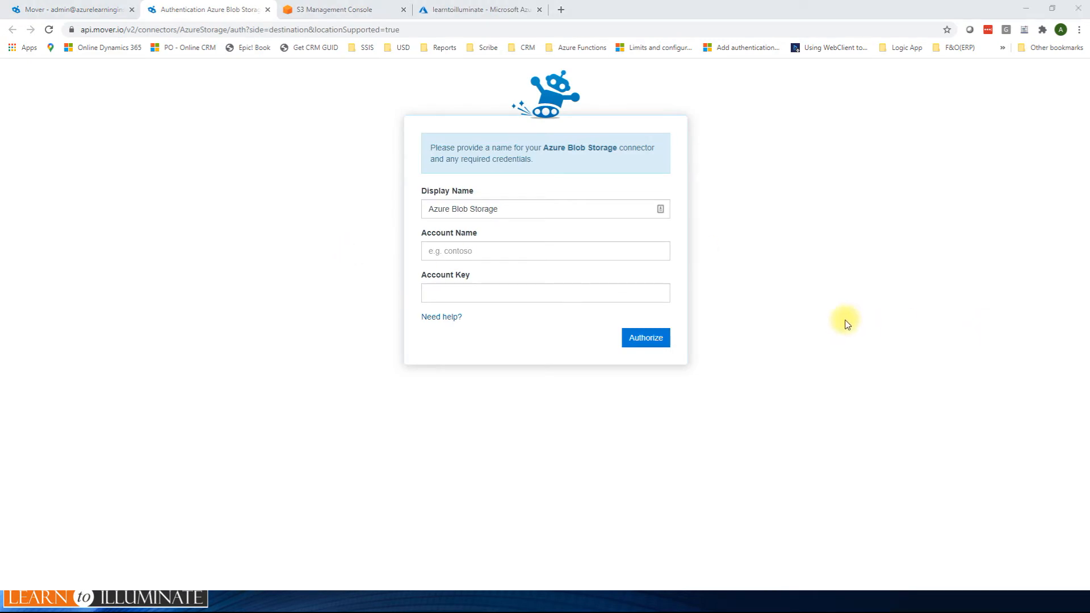
click(488, 252)
text(learntoilluminate)
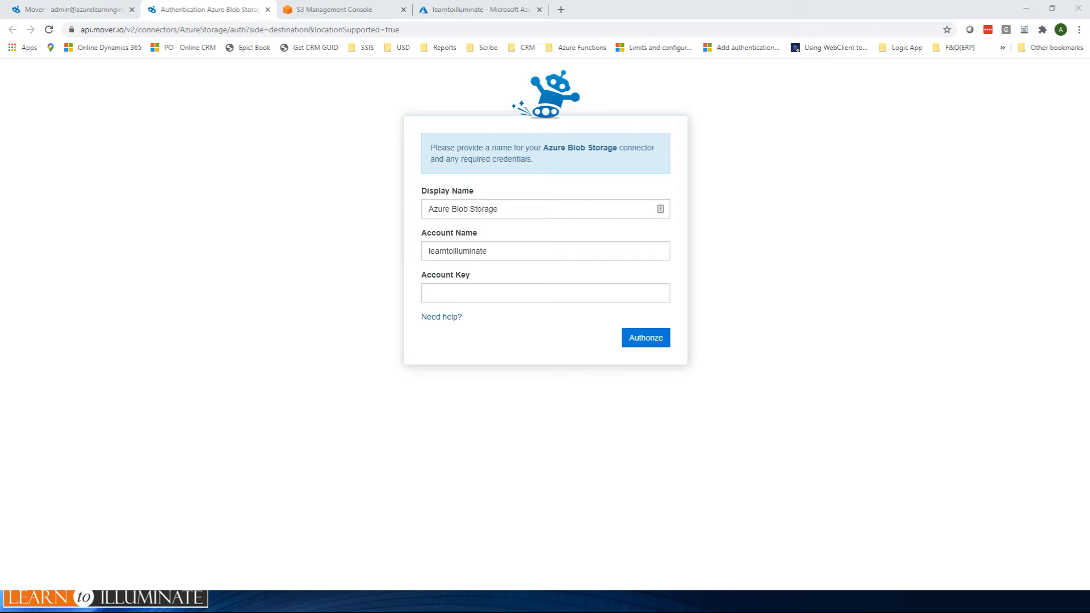
click(493, 292)
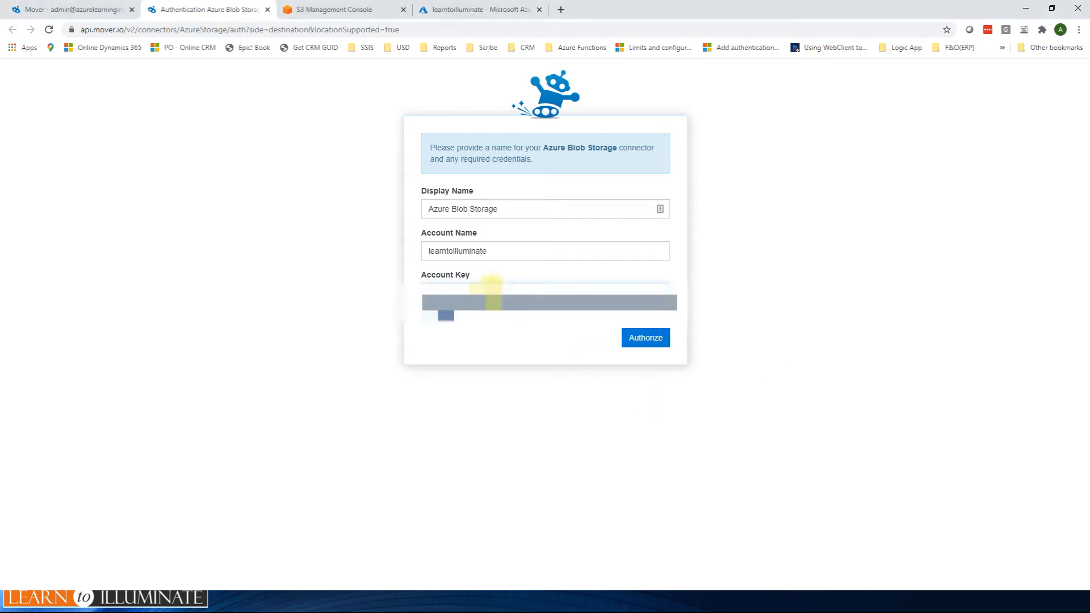
click(638, 342)
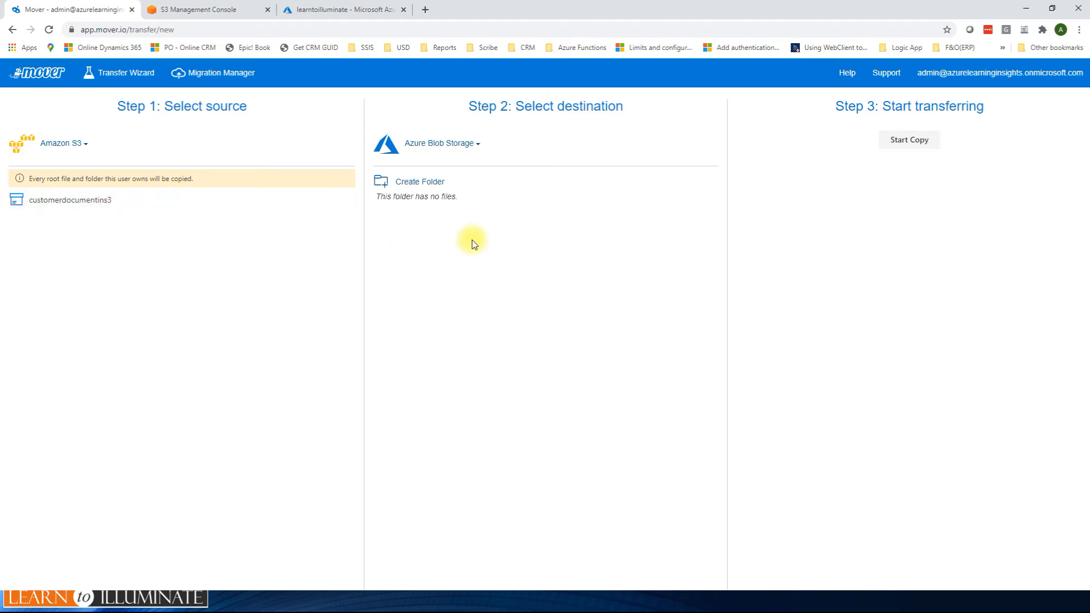
Step: Create a folder named customer in the Azure Blob Storage destination, start copying the S3 files into it, and select that transfer
click(434, 184)
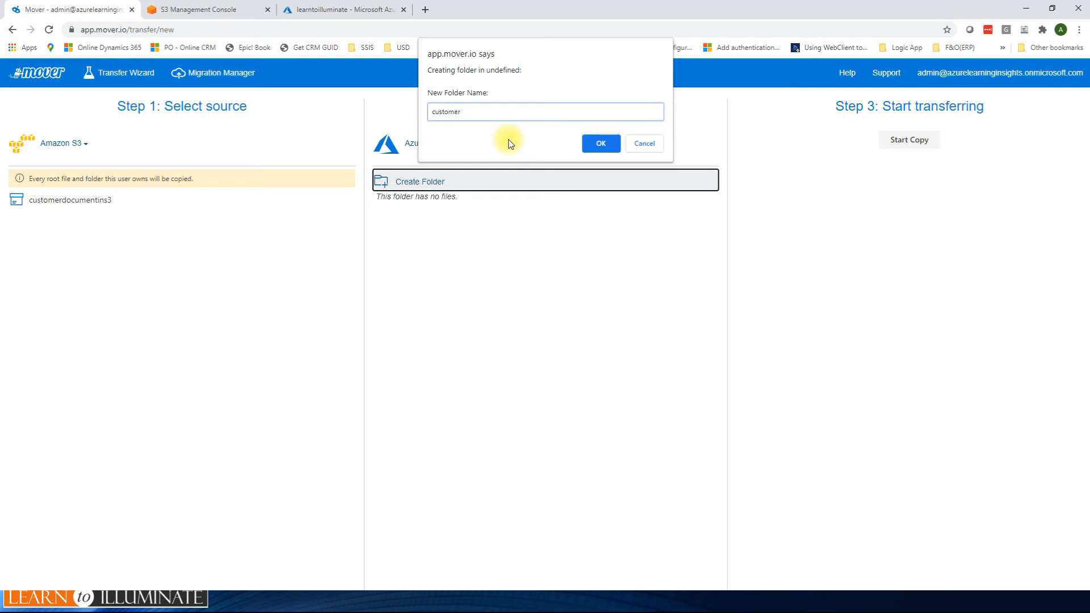
click(593, 143)
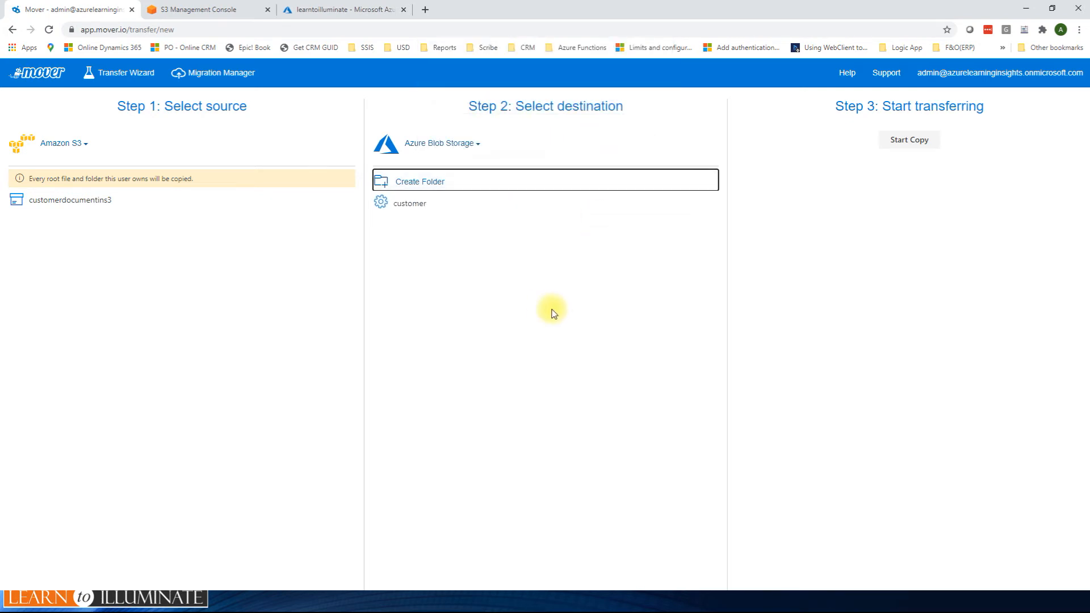
click(411, 204)
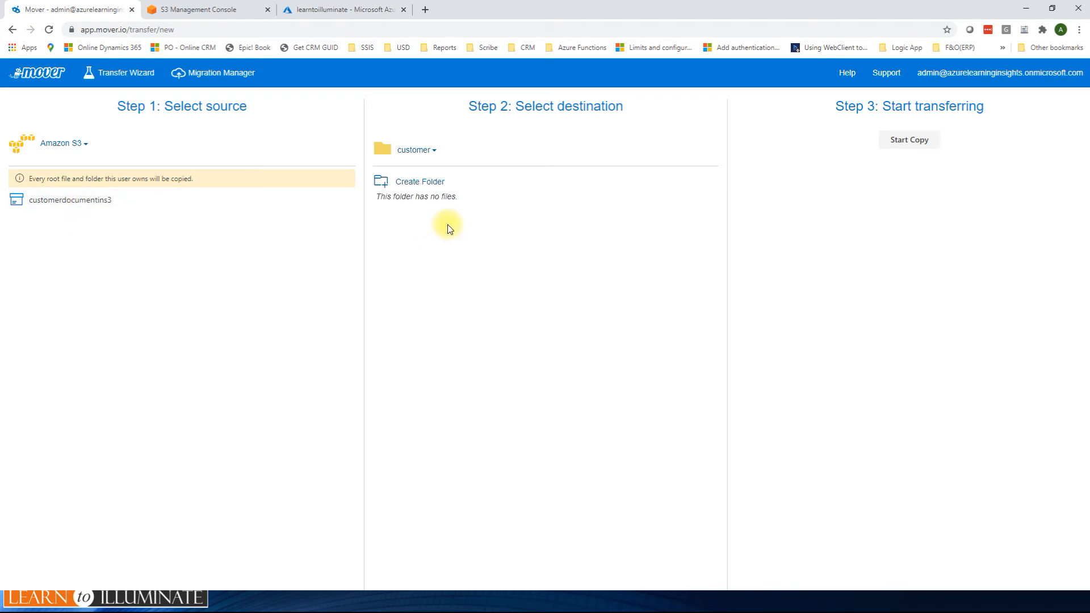
click(909, 143)
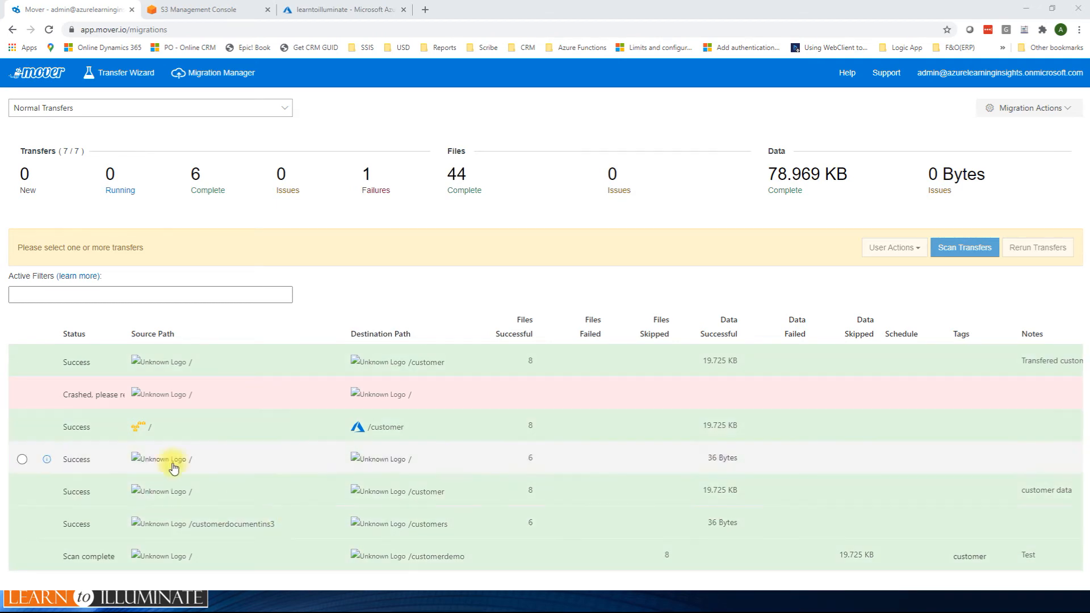
click(22, 427)
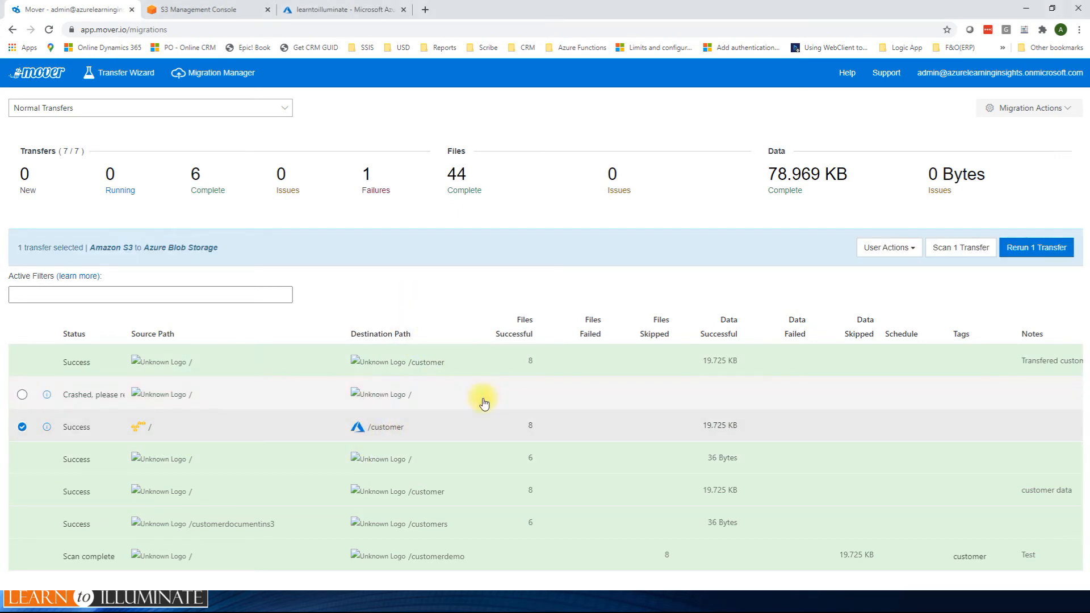
Step: Switch to the Azure portal, refresh the learntoilluminate container list and open the customer container
click(332, 13)
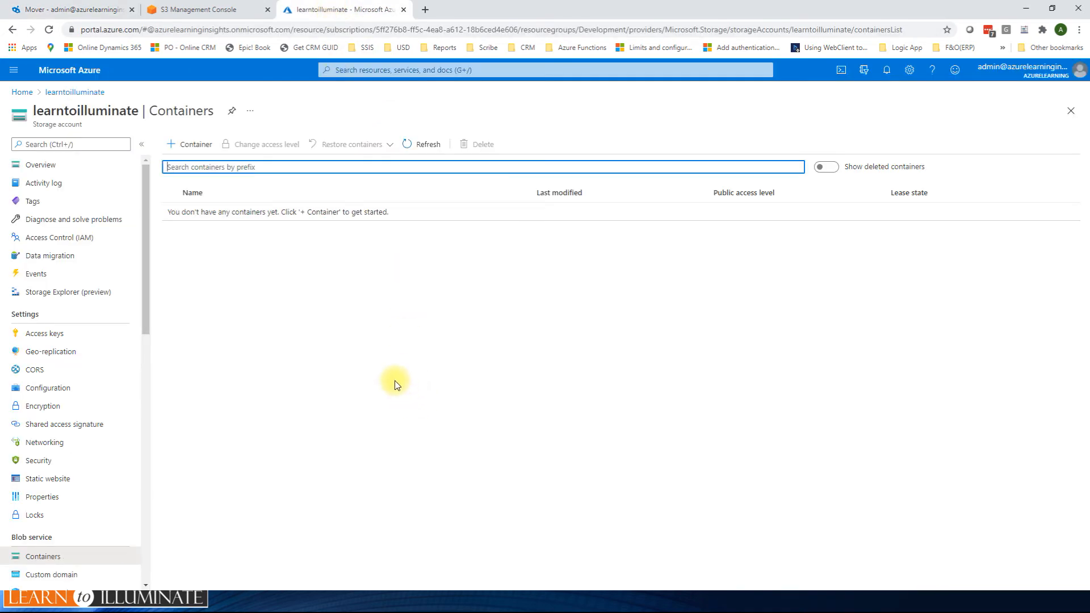
click(423, 145)
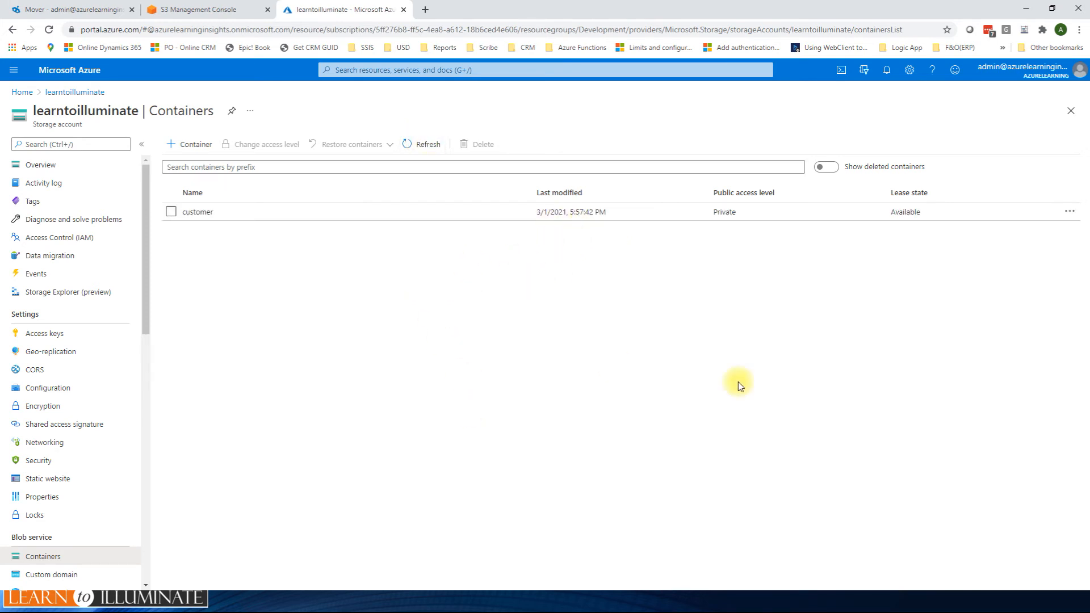
click(195, 214)
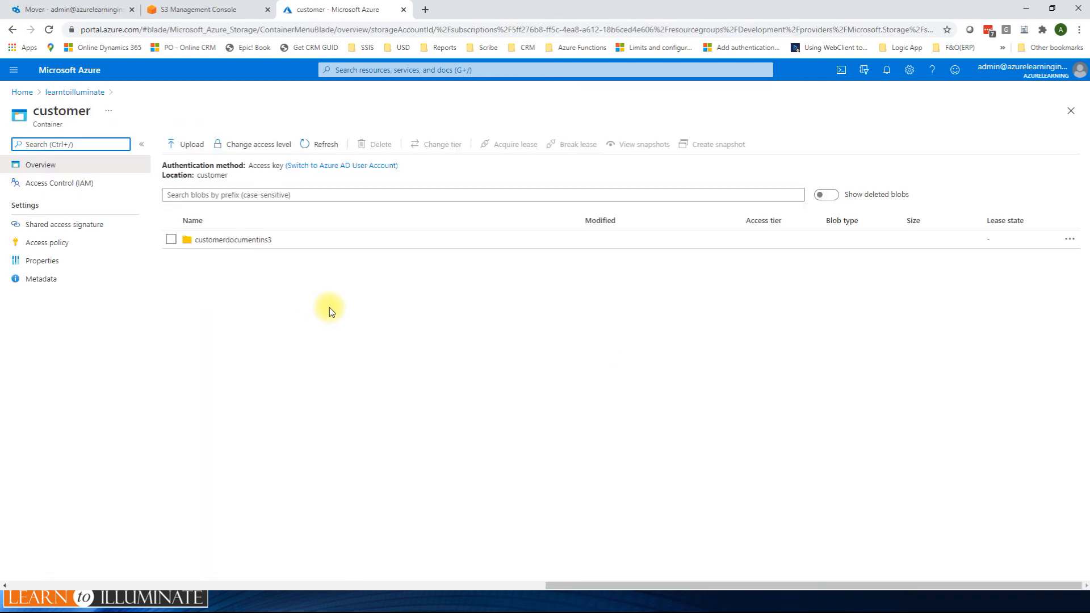
Step: Check the copied files in Folder 1, Folder 2 and Folder 3 inside the customerdocumentins3 folder
click(250, 245)
click(217, 258)
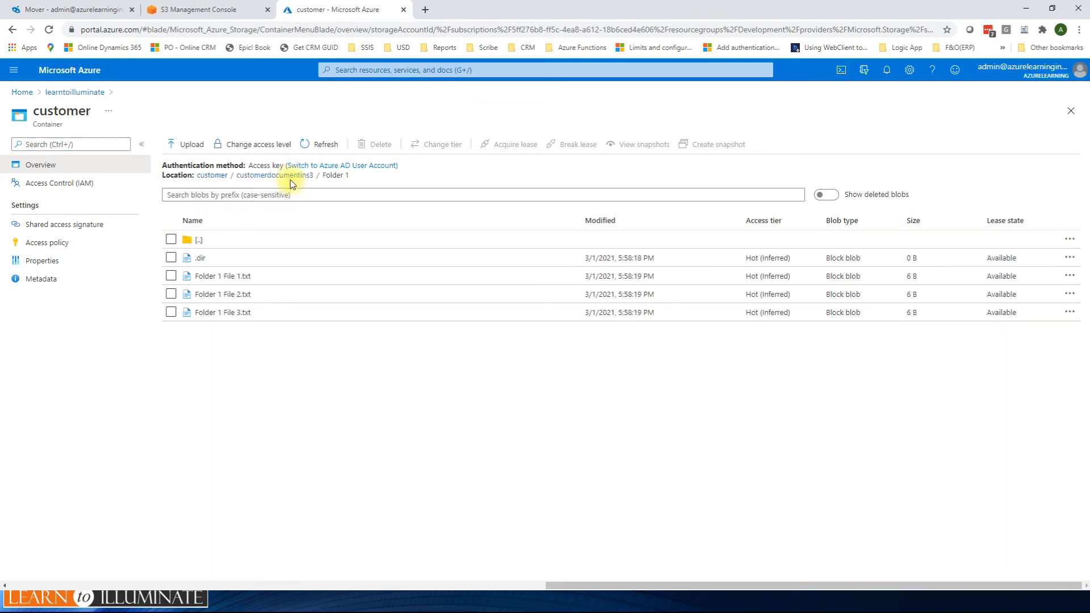
click(290, 178)
click(216, 276)
click(284, 178)
click(213, 294)
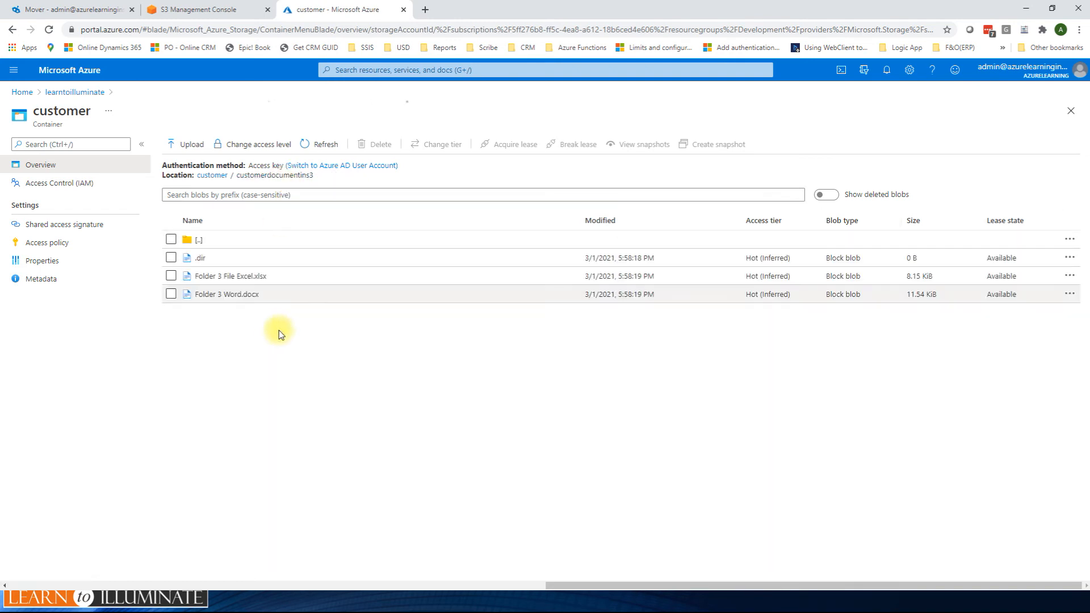
click(294, 179)
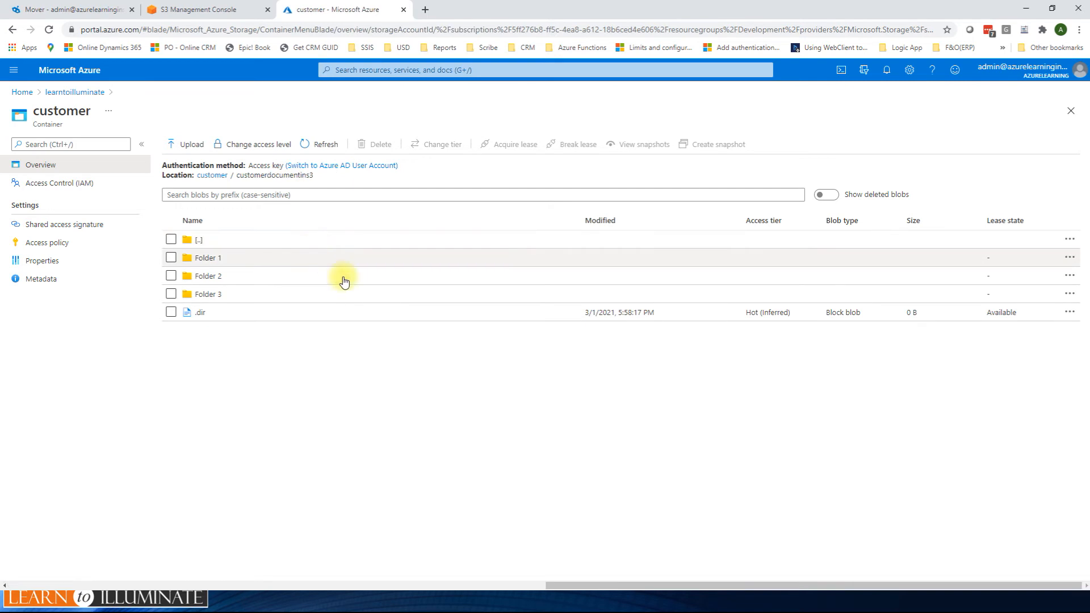
Step: Switch back to Mover and set the notes of the Amazon S3 to Azure Blob Storage transfer to "customer"
click(78, 12)
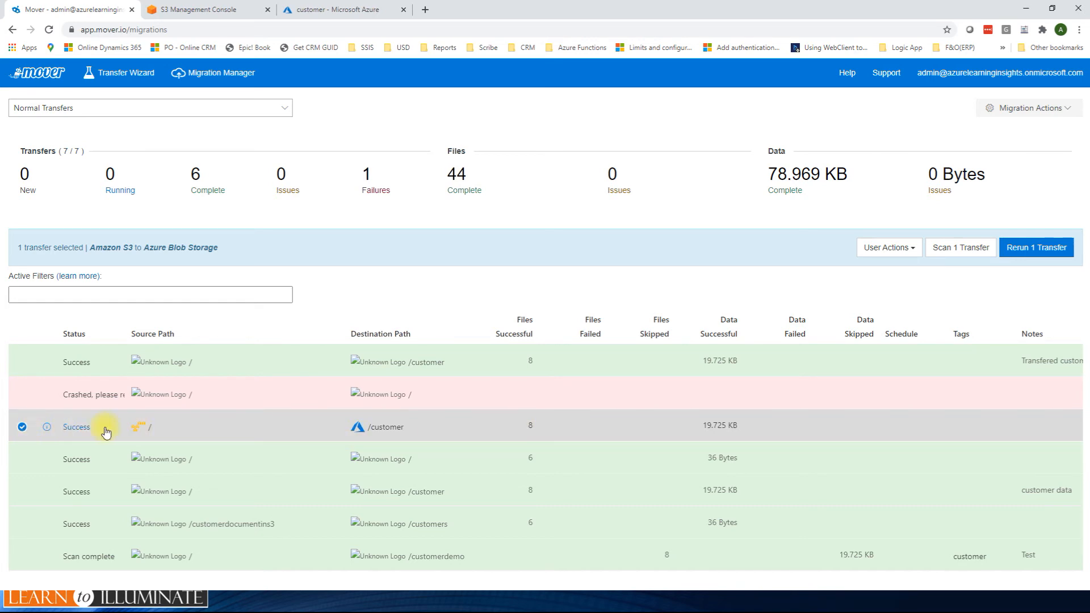
click(22, 427)
click(22, 428)
click(913, 250)
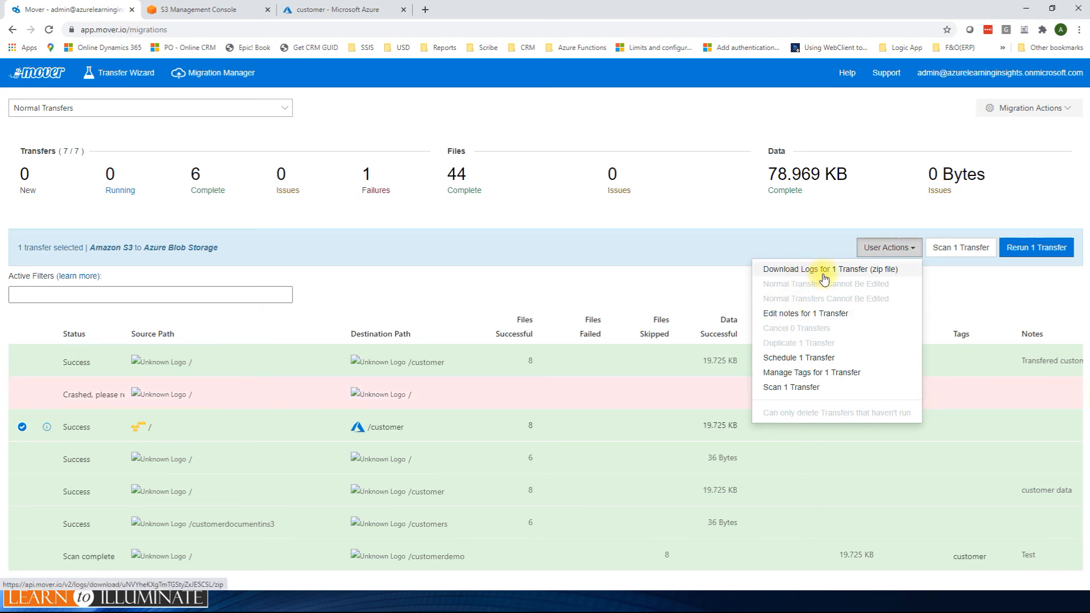
click(789, 319)
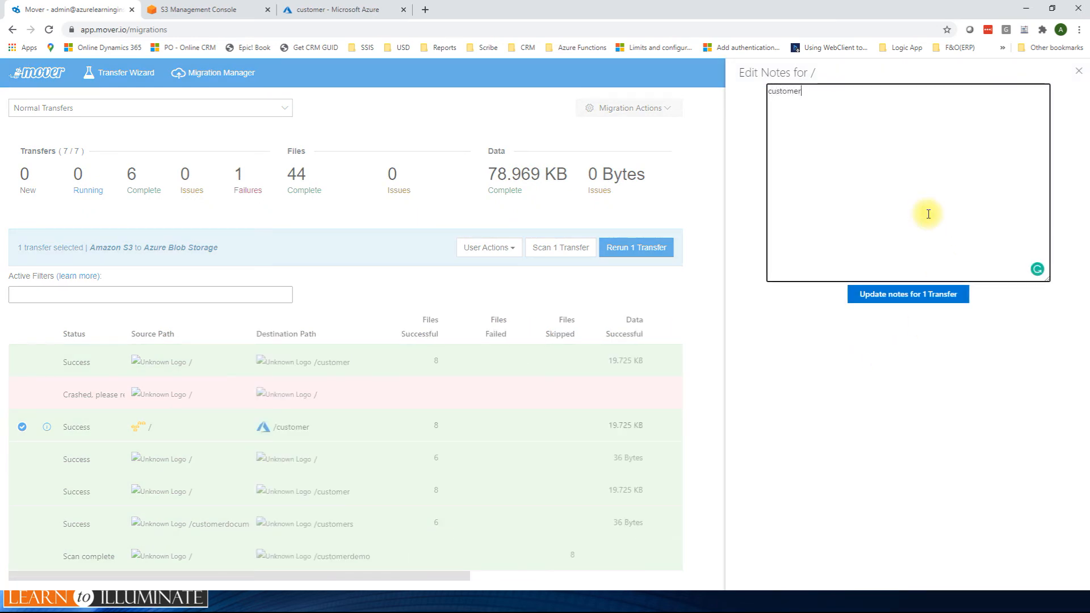
click(905, 295)
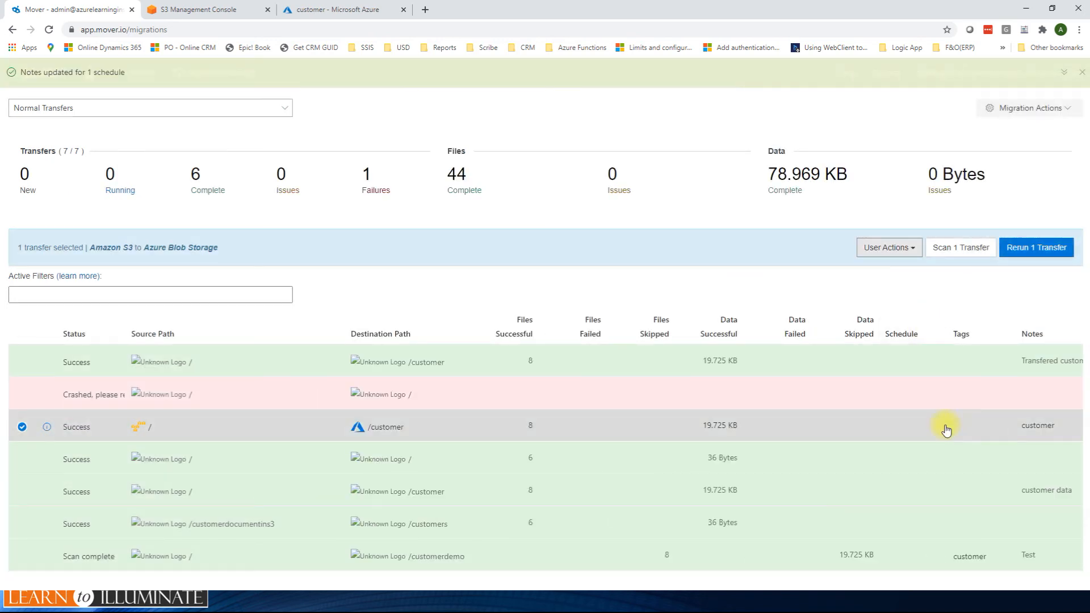
Step: Examine the hourly, daily, weekly and monthly schedule options for the selected transfer
click(908, 247)
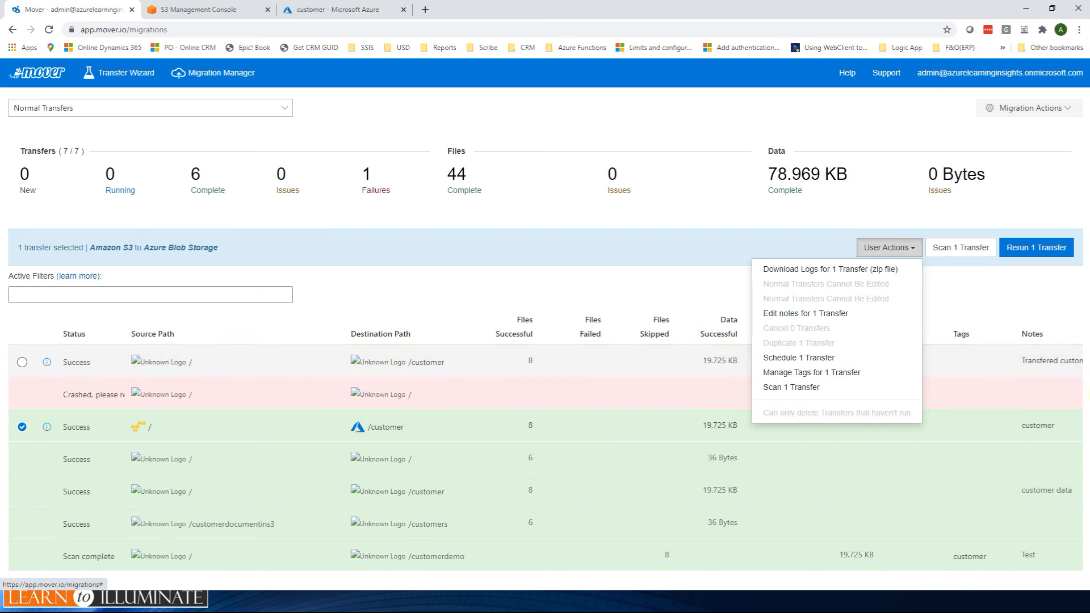
click(811, 362)
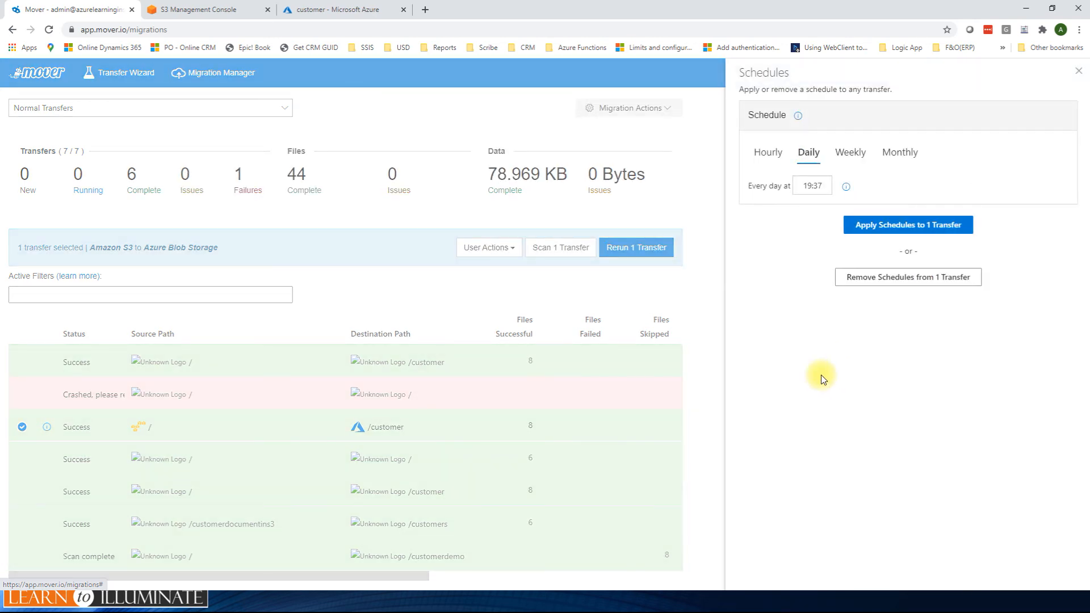
click(767, 159)
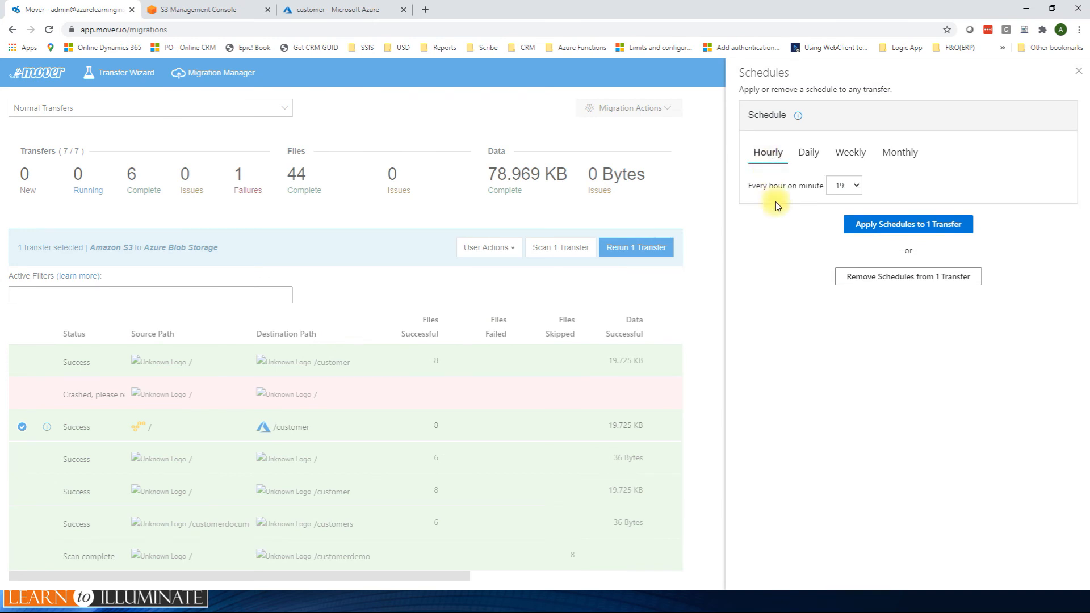
click(809, 156)
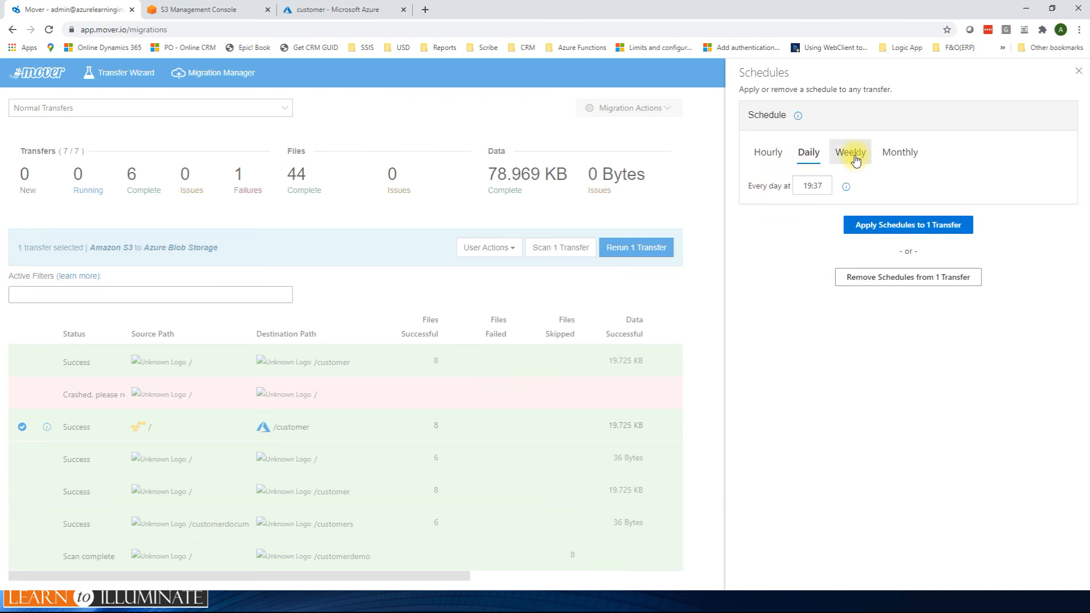
click(848, 161)
click(902, 158)
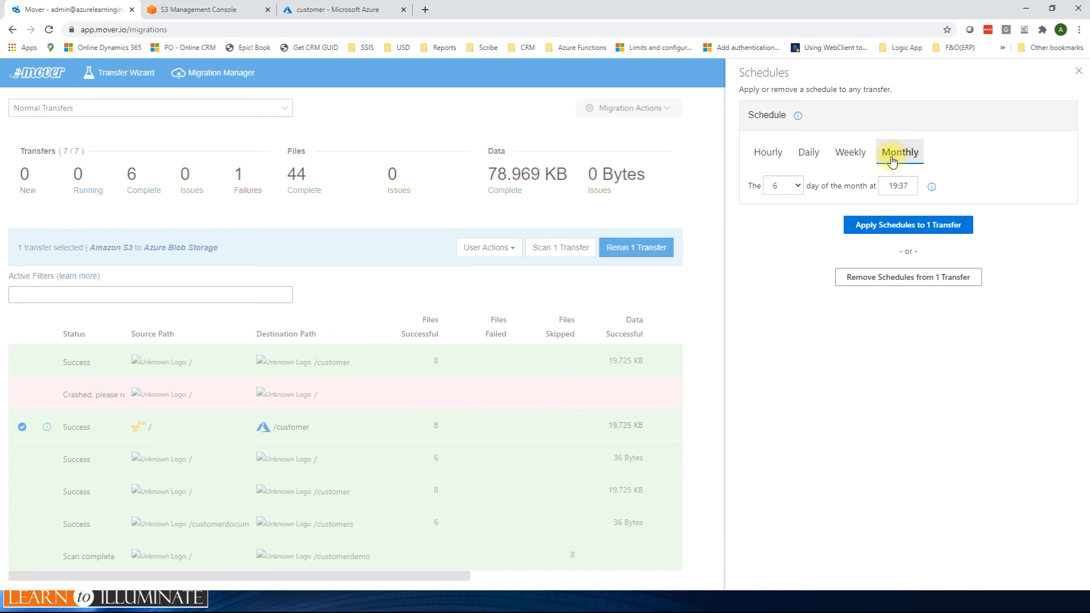
Step: Try a weekly schedule on Tuesday, Wednesday and Thursday for the transfer, and close the schedule settings without applying it
click(849, 158)
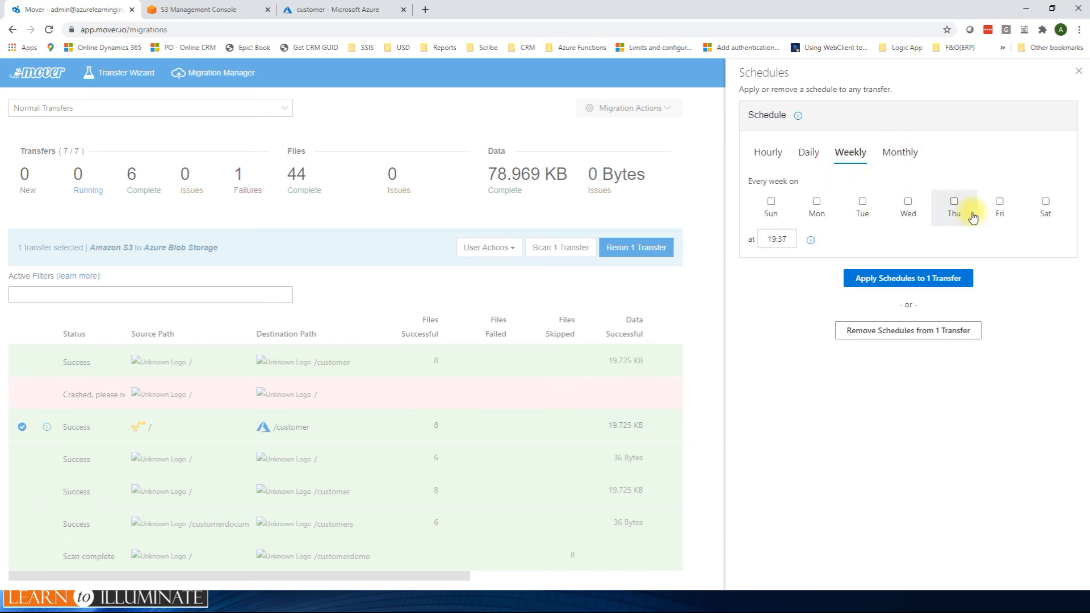
click(908, 202)
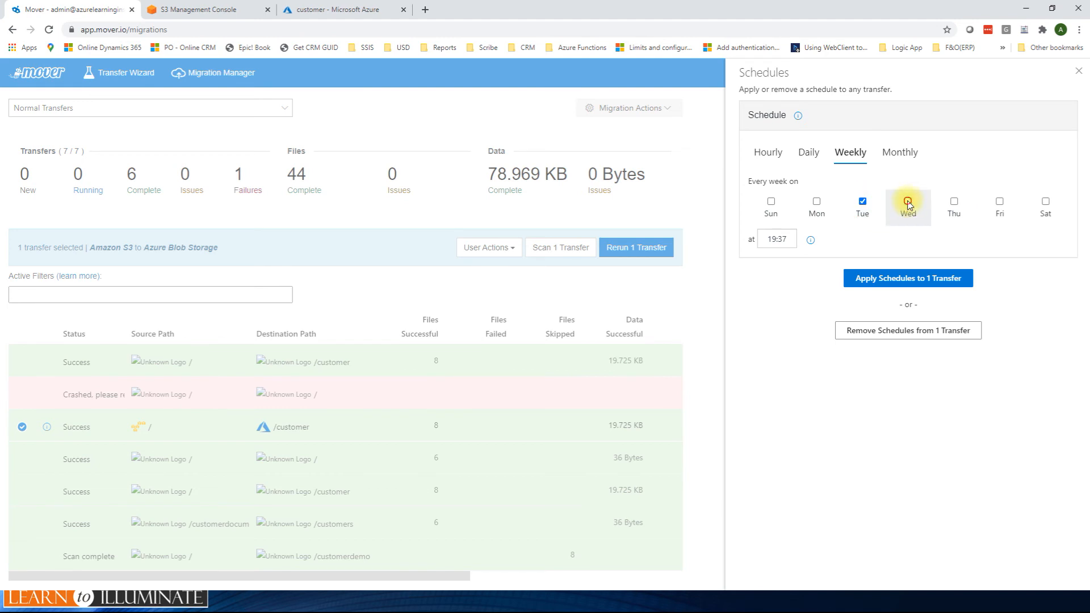
click(953, 202)
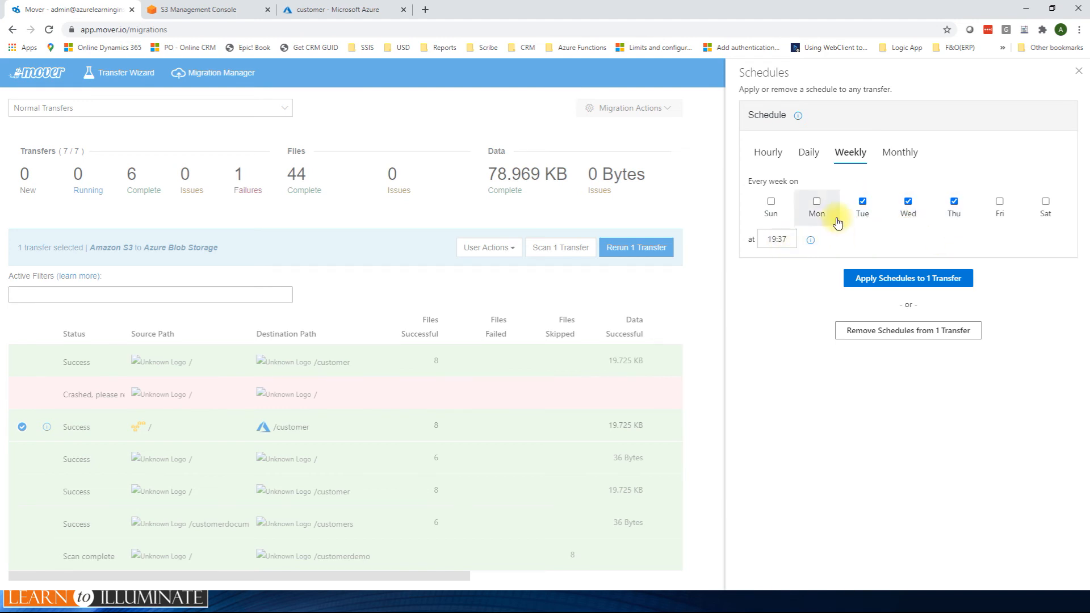
click(1077, 73)
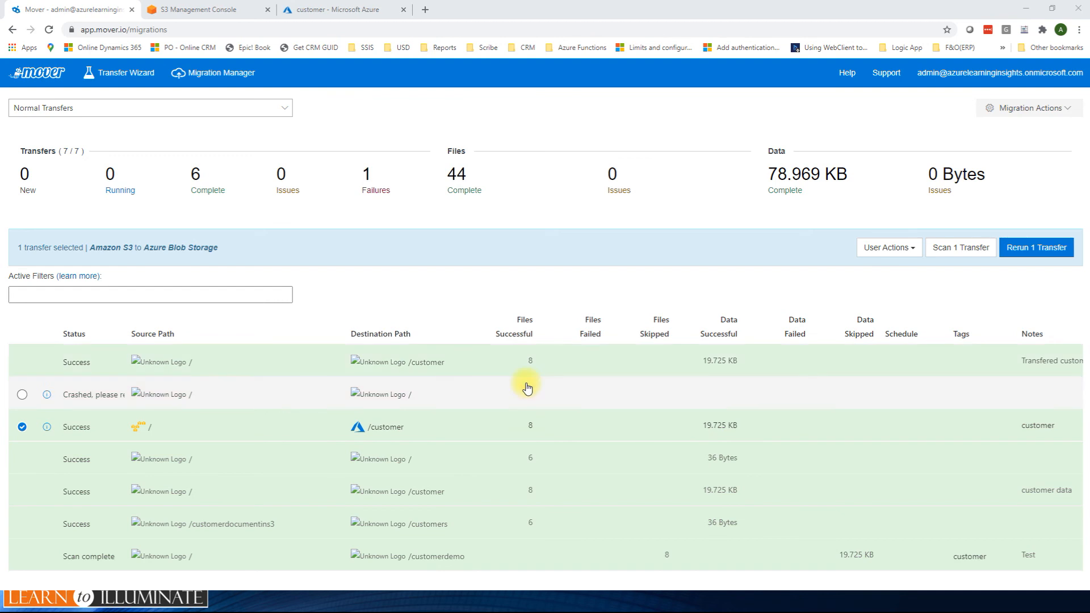
Step: Review the account's administrator, email preference, password and account closure settings, and return to the list of transfers
click(974, 78)
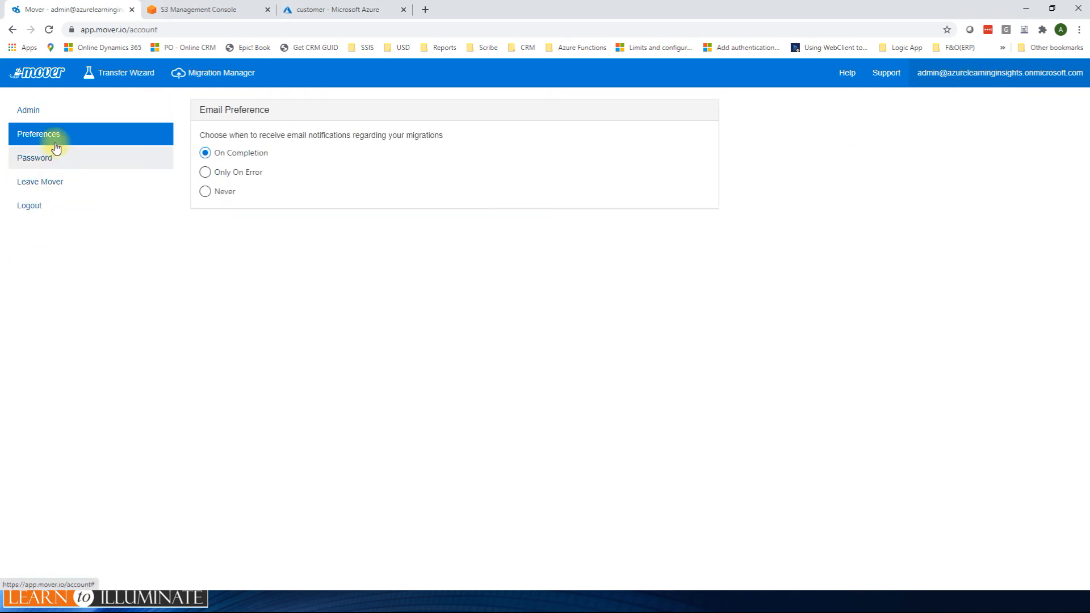
click(30, 112)
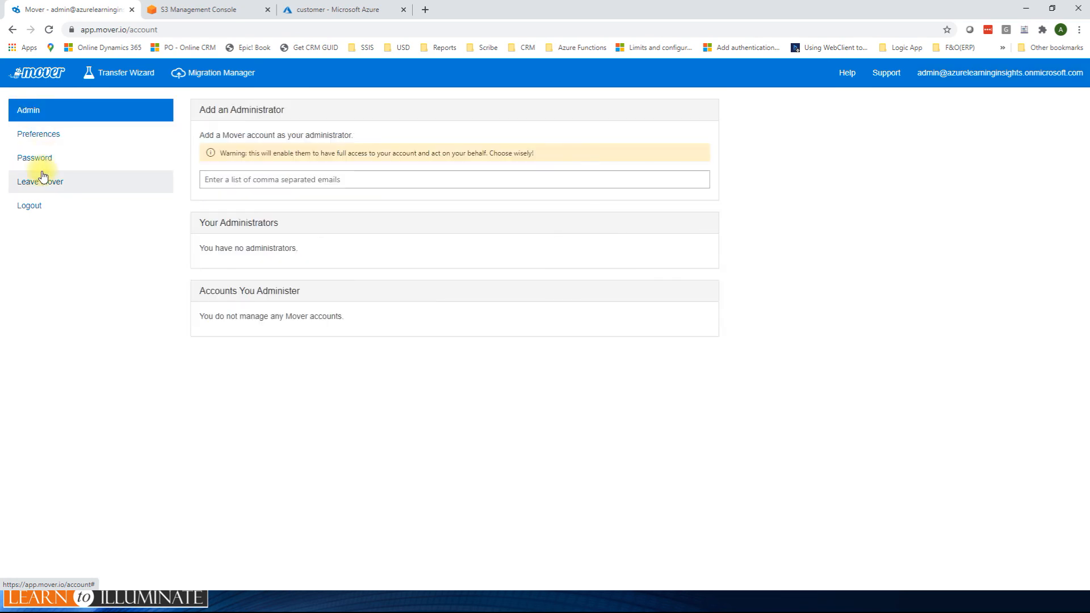
click(323, 179)
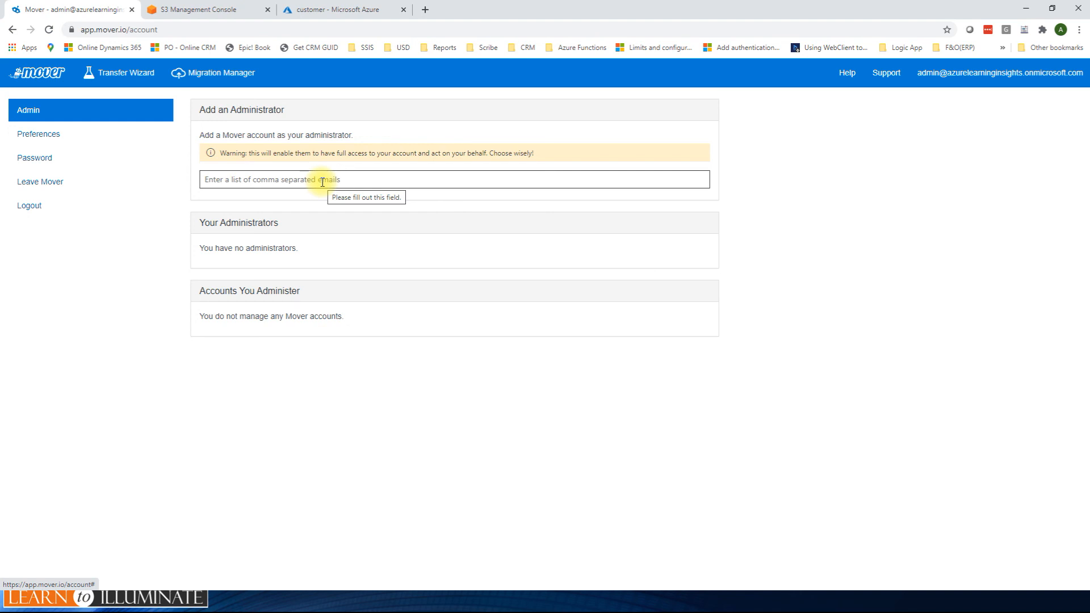
click(42, 138)
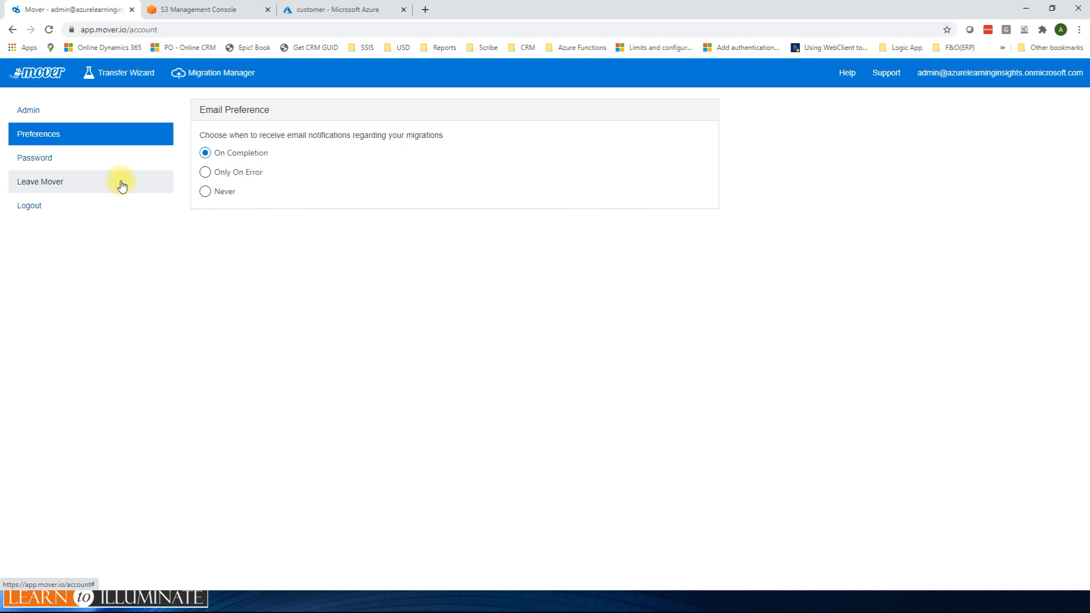
click(82, 159)
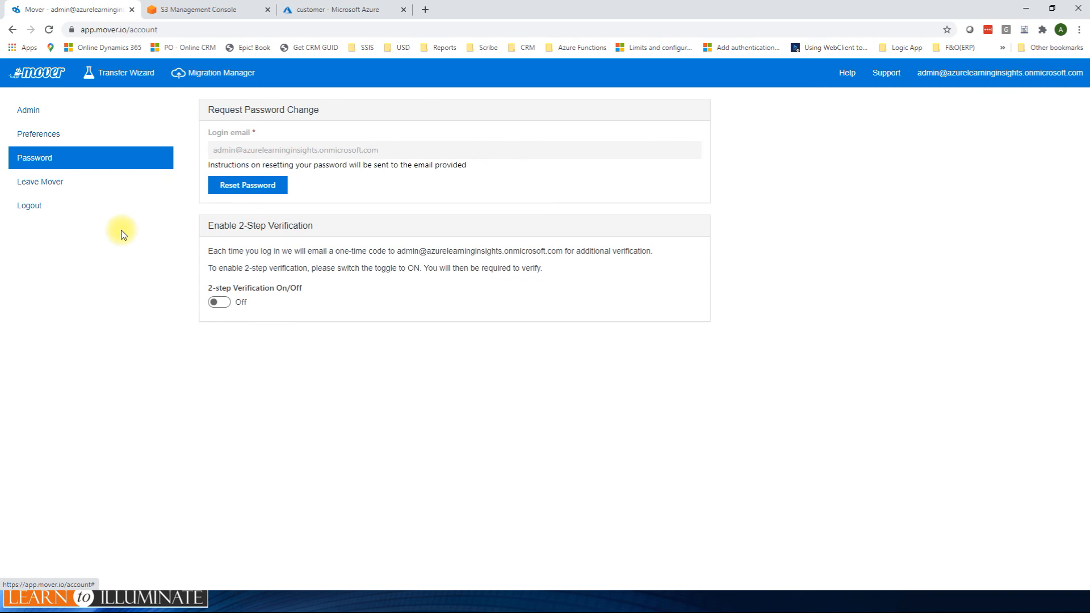
click(54, 185)
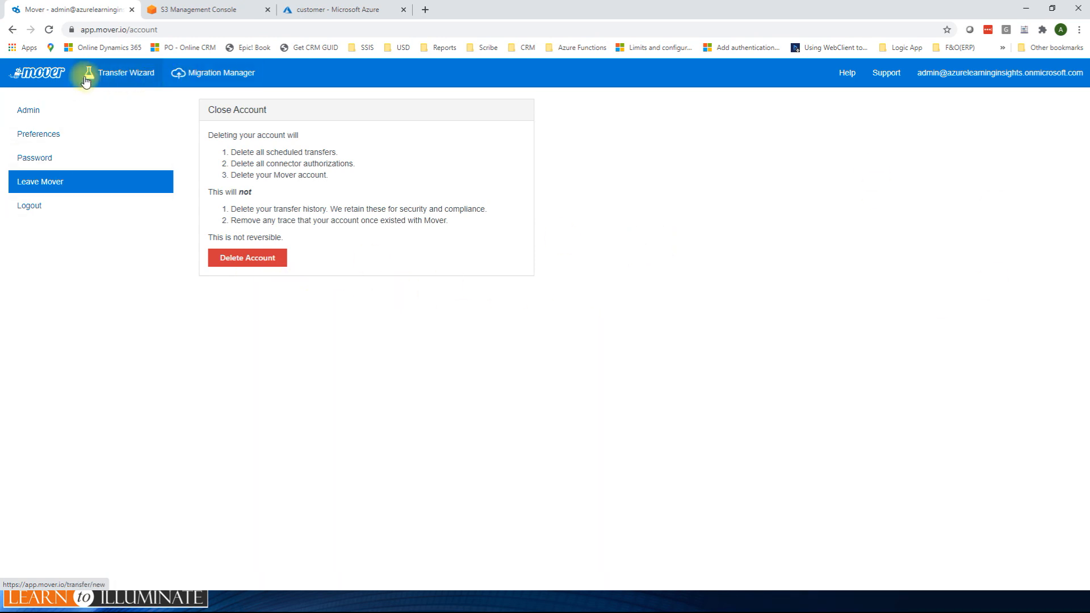
click(118, 72)
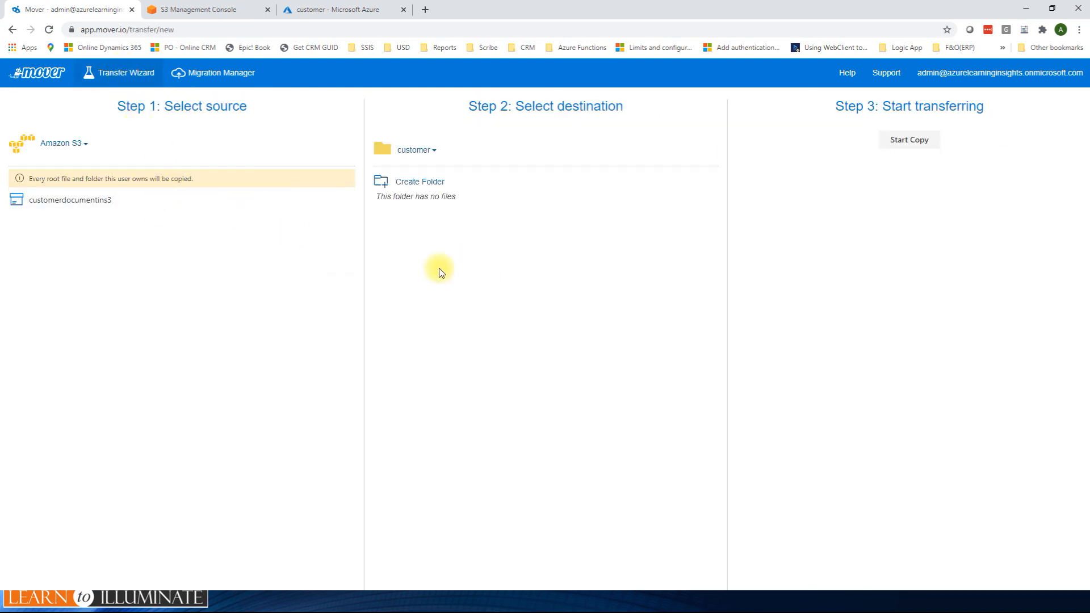
click(220, 77)
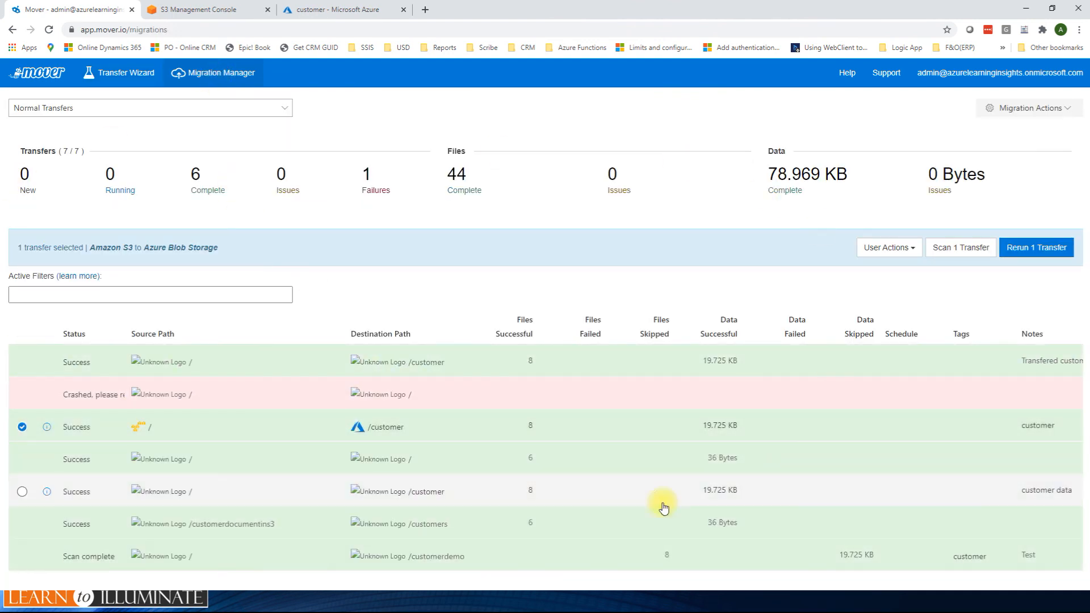